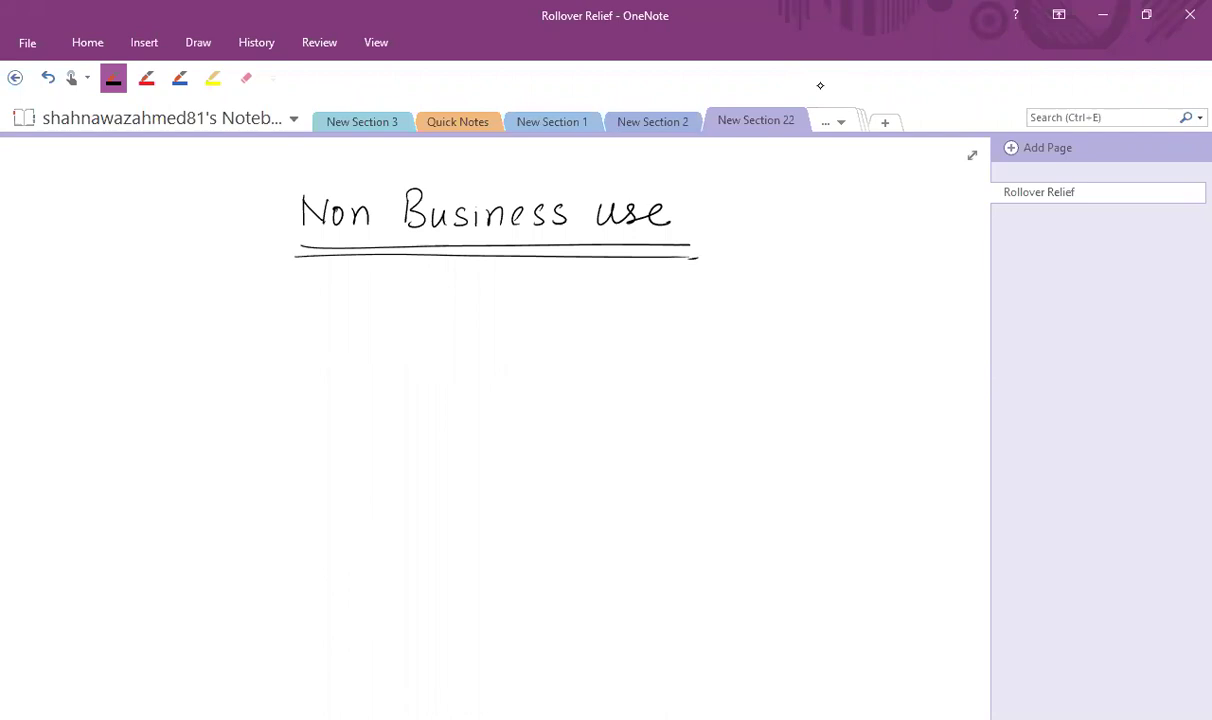
- Draw two branches beneath the Non Business use heading and handwrite "Business use" and "Private use" at their ends
mouse_move(497, 259)
mouse_down()
mouse_move(329, 378)
mouse_move(478, 366)
mouse_up()
mouse_move(389, 388)
mouse_down()
mouse_move(416, 408)
mouse_move(443, 406)
mouse_up()
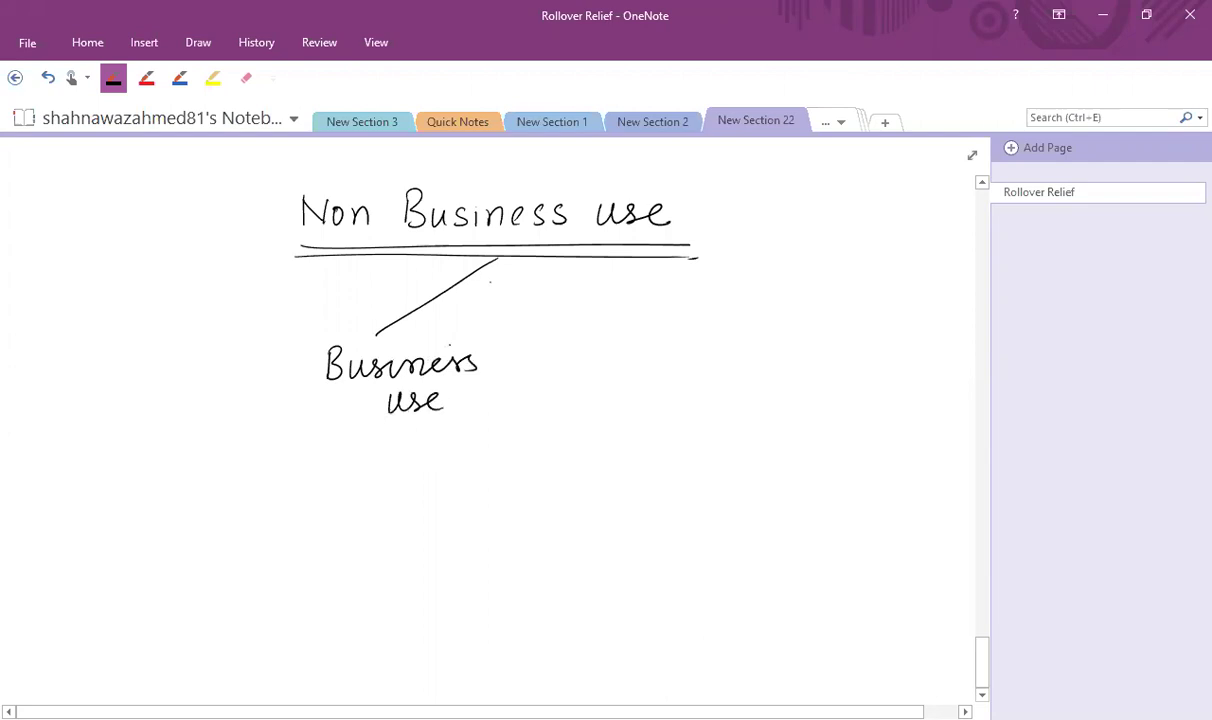
mouse_move(490, 264)
mouse_down()
mouse_move(624, 346)
mouse_move(648, 378)
mouse_move(684, 352)
mouse_move(762, 340)
mouse_move(768, 364)
mouse_up()
mouse_move(696, 388)
mouse_down()
mouse_move(706, 403)
mouse_move(754, 398)
mouse_up()
- Draw a bracket line from the heading down its side and handwrite "ROR ⇒ Business use" below the branches
drag(280, 210, 240, 497)
mouse_move(292, 477)
mouse_down()
mouse_move(307, 504)
mouse_move(310, 470)
mouse_move(324, 483)
mouse_up()
drag(335, 510, 418, 501)
drag(408, 488, 410, 506)
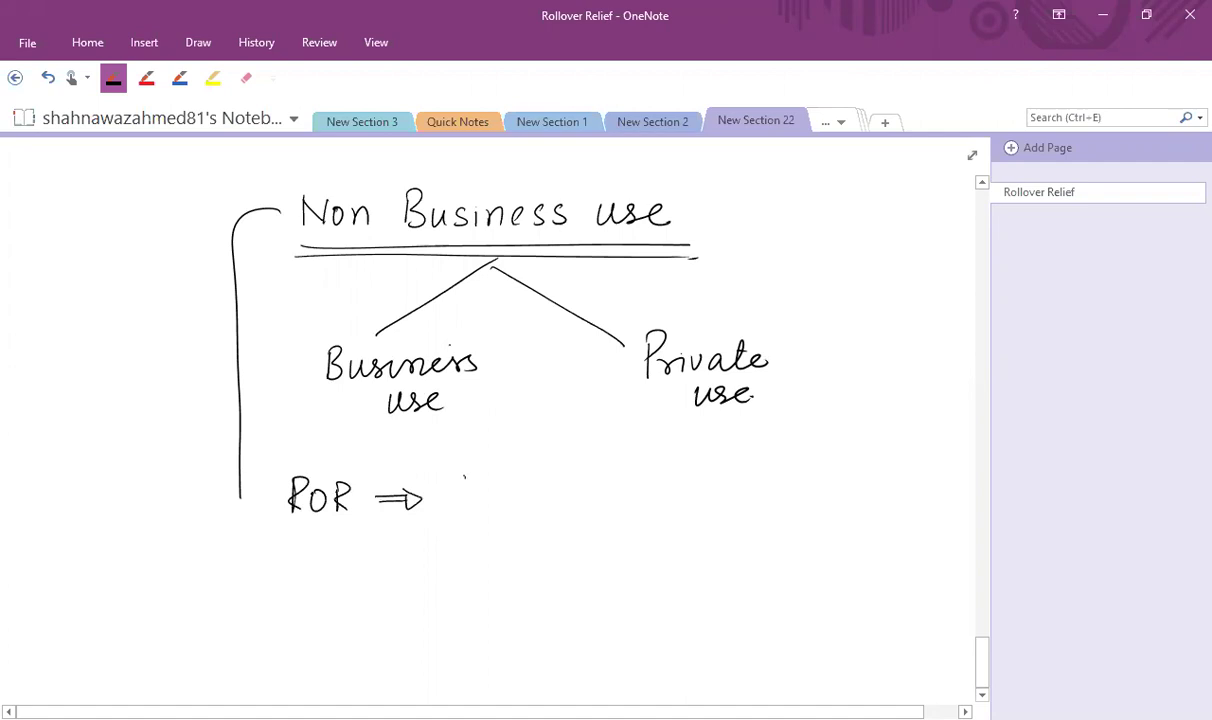
mouse_move(465, 477)
mouse_down()
mouse_move(465, 508)
mouse_move(512, 498)
mouse_up()
mouse_move(530, 482)
mouse_down()
mouse_move(517, 500)
mouse_move(658, 480)
mouse_up()
mouse_move(678, 482)
mouse_down()
mouse_move(664, 502)
mouse_move(713, 500)
mouse_up()
- Handwrite the example line "eg: 60% Business" under the ROR line
drag(349, 559, 360, 568)
drag(377, 557, 364, 588)
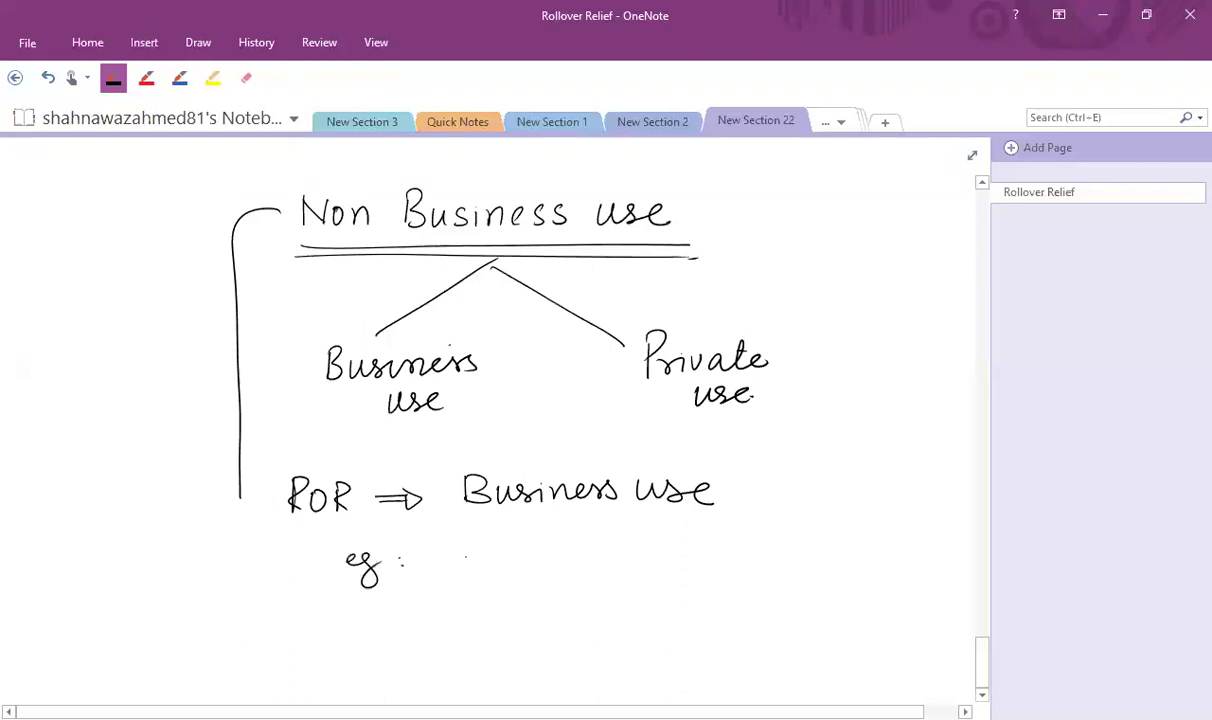
mouse_move(465, 550)
mouse_down()
mouse_move(459, 566)
mouse_move(478, 553)
mouse_up()
drag(510, 560, 490, 584)
mouse_move(543, 550)
mouse_down()
mouse_move(543, 574)
mouse_move(549, 562)
mouse_move(697, 568)
mouse_up()
- Handwrite the calculation "ROR = 100000 × 60% = 60000" under the example and double-underline the result
mouse_move(489, 609)
mouse_down()
mouse_move(492, 632)
mouse_move(521, 615)
mouse_up()
mouse_move(538, 609)
mouse_down()
mouse_move(538, 633)
mouse_move(559, 633)
mouse_up()
drag(592, 618, 639, 613)
mouse_move(655, 611)
mouse_down()
mouse_move(645, 622)
mouse_move(655, 612)
mouse_up()
mouse_move(671, 611)
mouse_down()
mouse_move(663, 622)
mouse_move(671, 612)
mouse_up()
drag(688, 611, 714, 625)
drag(722, 608, 740, 628)
mouse_move(740, 608)
mouse_down()
mouse_move(722, 628)
mouse_move(752, 615)
mouse_up()
drag(772, 608, 778, 645)
mouse_move(860, 598)
mouse_down()
mouse_move(851, 616)
mouse_move(873, 602)
mouse_up()
mouse_move(892, 600)
mouse_down()
mouse_move(884, 612)
mouse_move(891, 601)
mouse_up()
drag(910, 600, 930, 602)
drag(843, 630, 950, 634)
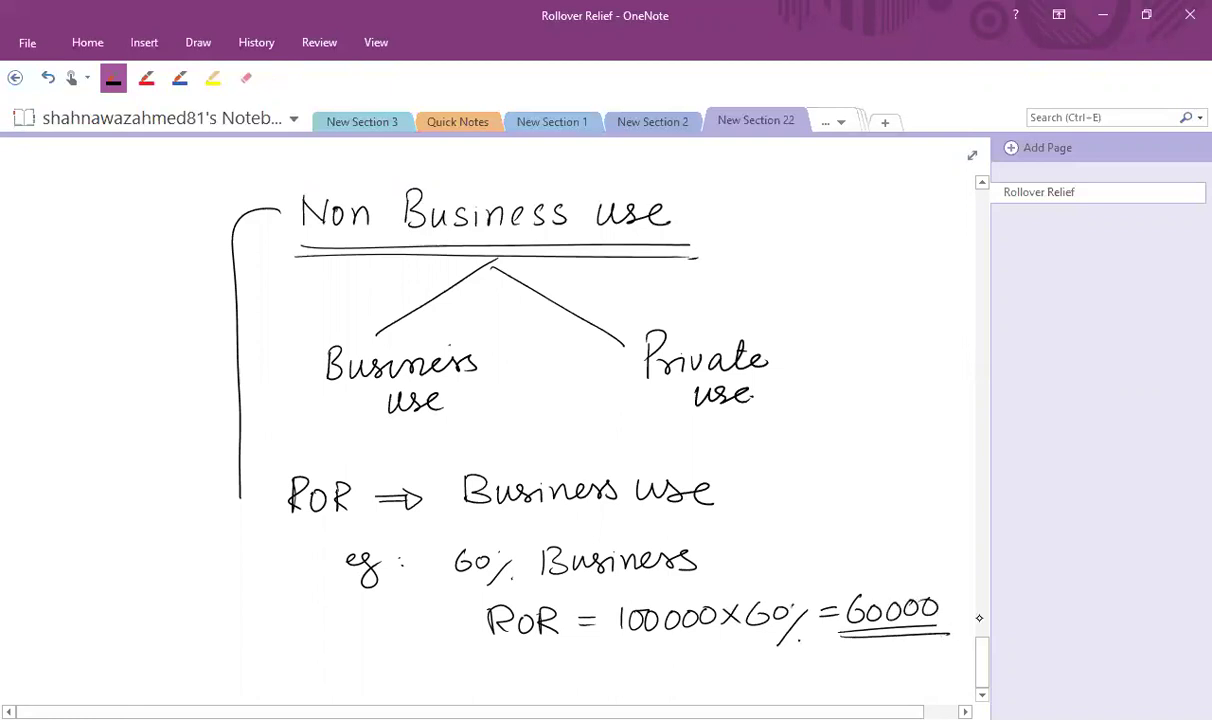
- Handwrite the heading "Reinvestment in a depreciating Asset" below the calculation and underline it with a long line
scroll(935, 655, down, 5)
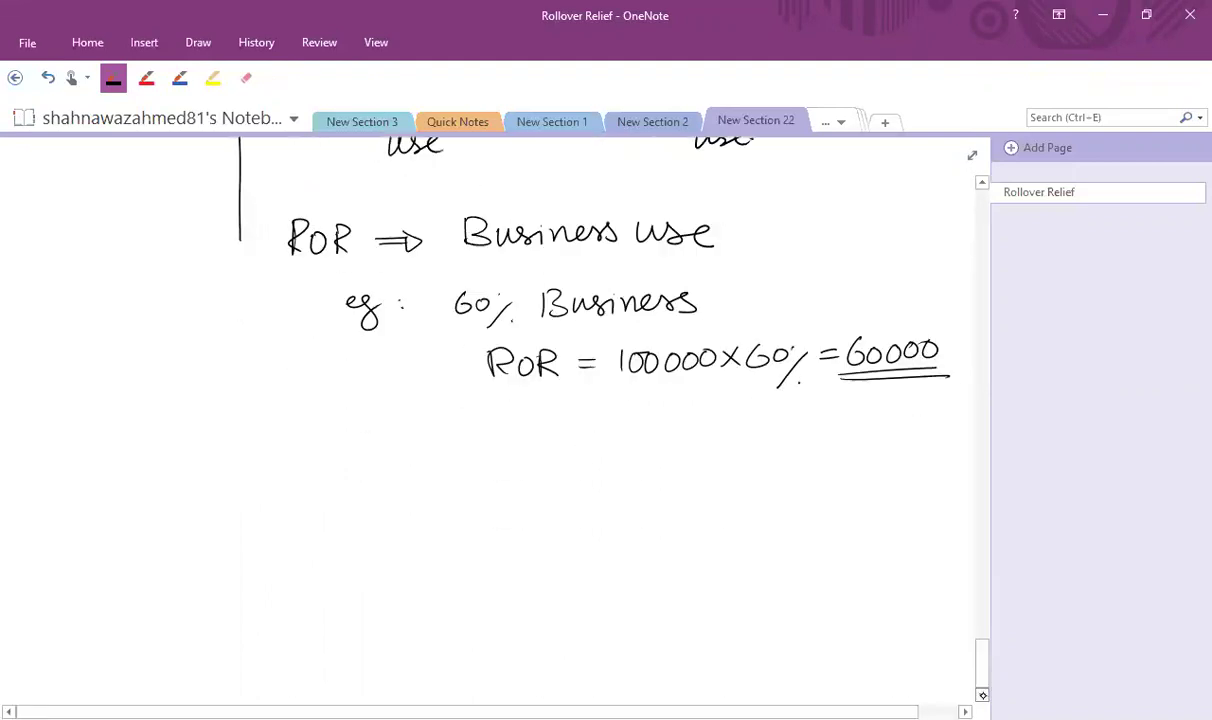
mouse_move(261, 320)
mouse_down()
mouse_move(280, 348)
mouse_move(297, 348)
mouse_up()
mouse_move(304, 334)
mouse_down()
mouse_move(321, 348)
mouse_move(368, 348)
mouse_up()
mouse_move(380, 334)
mouse_down()
mouse_move(372, 348)
mouse_move(402, 348)
mouse_move(399, 333)
mouse_move(450, 347)
mouse_up()
mouse_move(452, 336)
mouse_down()
mouse_move(470, 347)
mouse_move(538, 334)
mouse_move(632, 348)
mouse_up()
mouse_move(638, 340)
mouse_down()
mouse_move(652, 346)
mouse_move(656, 375)
mouse_up()
mouse_move(660, 335)
mouse_down()
mouse_move(662, 345)
mouse_move(697, 332)
mouse_move(716, 346)
mouse_up()
mouse_move(730, 334)
mouse_down()
mouse_move(726, 346)
mouse_move(754, 346)
mouse_up()
mouse_move(764, 318)
mouse_down()
mouse_move(766, 346)
mouse_move(778, 346)
mouse_up()
mouse_move(782, 336)
mouse_down()
mouse_move(812, 358)
mouse_move(774, 325)
mouse_up()
drag(708, 384, 740, 382)
drag(754, 376, 773, 384)
drag(764, 370, 780, 367)
drag(270, 412, 872, 415)
- Handwrite "a wasting Asset" with the red pen below the depreciating asset heading
click(146, 78)
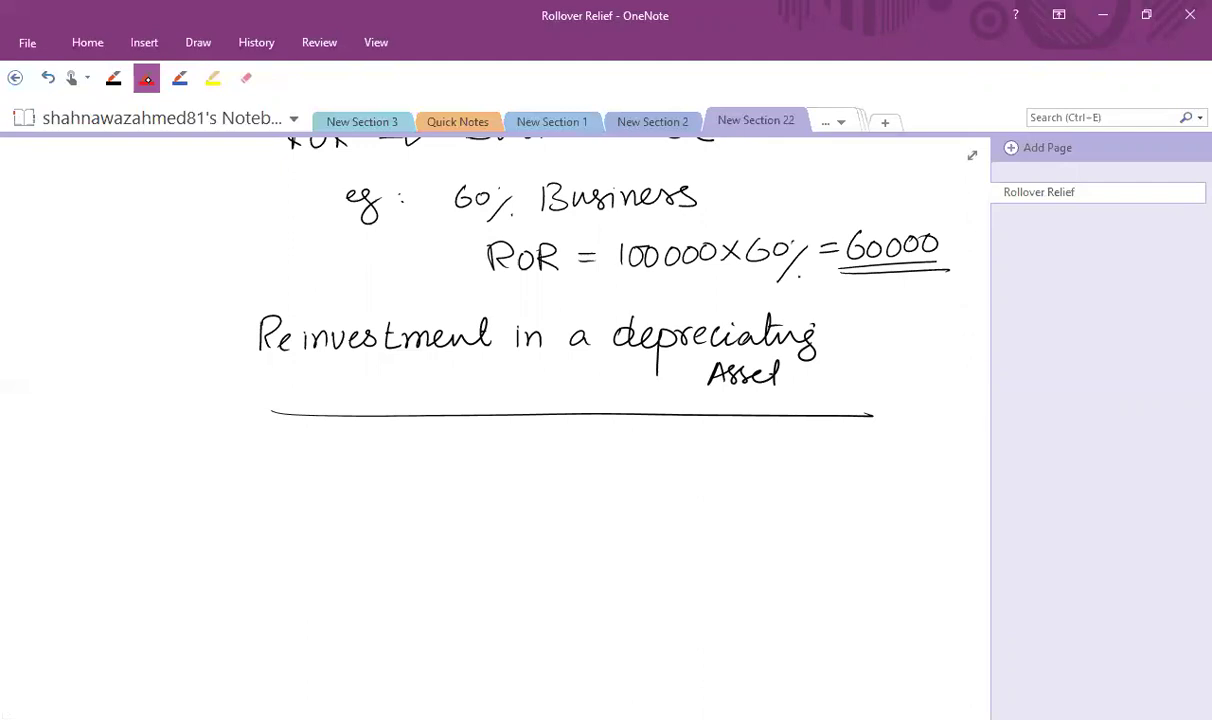
mouse_move(289, 448)
mouse_down()
mouse_move(290, 463)
mouse_move(366, 463)
mouse_up()
mouse_move(362, 418)
mouse_down()
mouse_move(366, 439)
mouse_move(400, 437)
mouse_move(412, 482)
mouse_up()
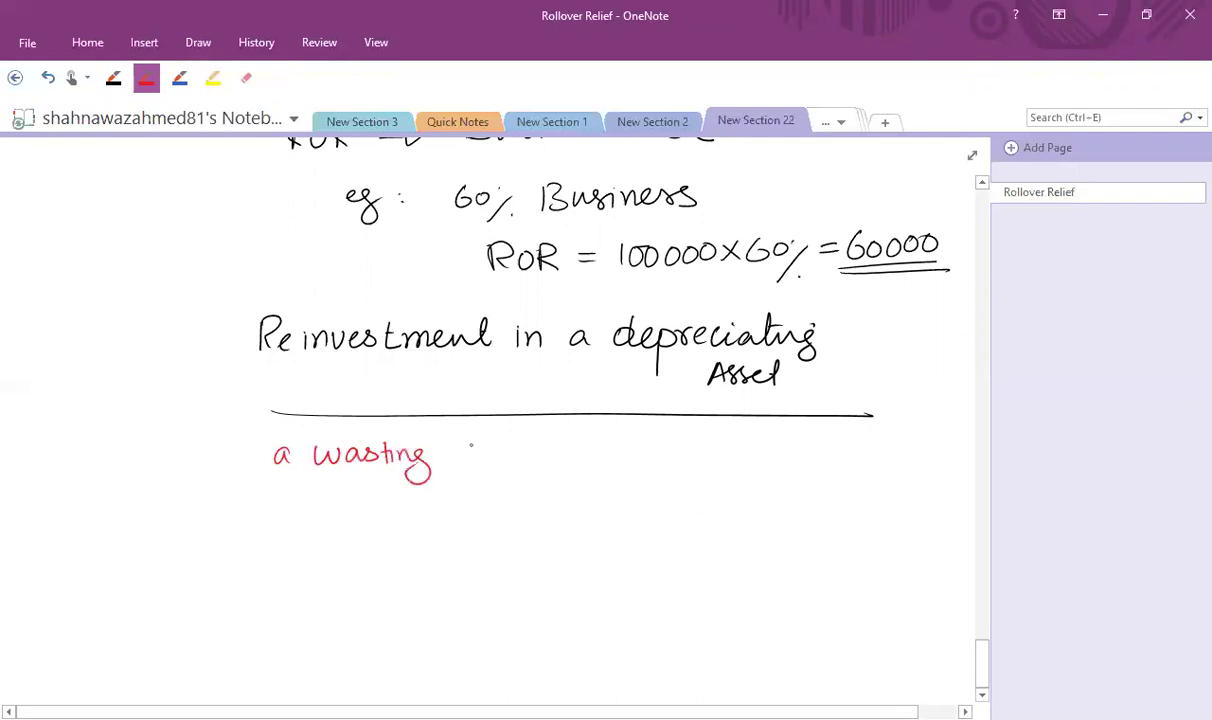
mouse_move(457, 441)
mouse_down()
mouse_move(451, 460)
mouse_move(470, 463)
mouse_up()
drag(452, 455, 472, 462)
mouse_move(503, 447)
mouse_down()
mouse_move(490, 462)
mouse_move(521, 460)
mouse_up()
drag(528, 439, 545, 458)
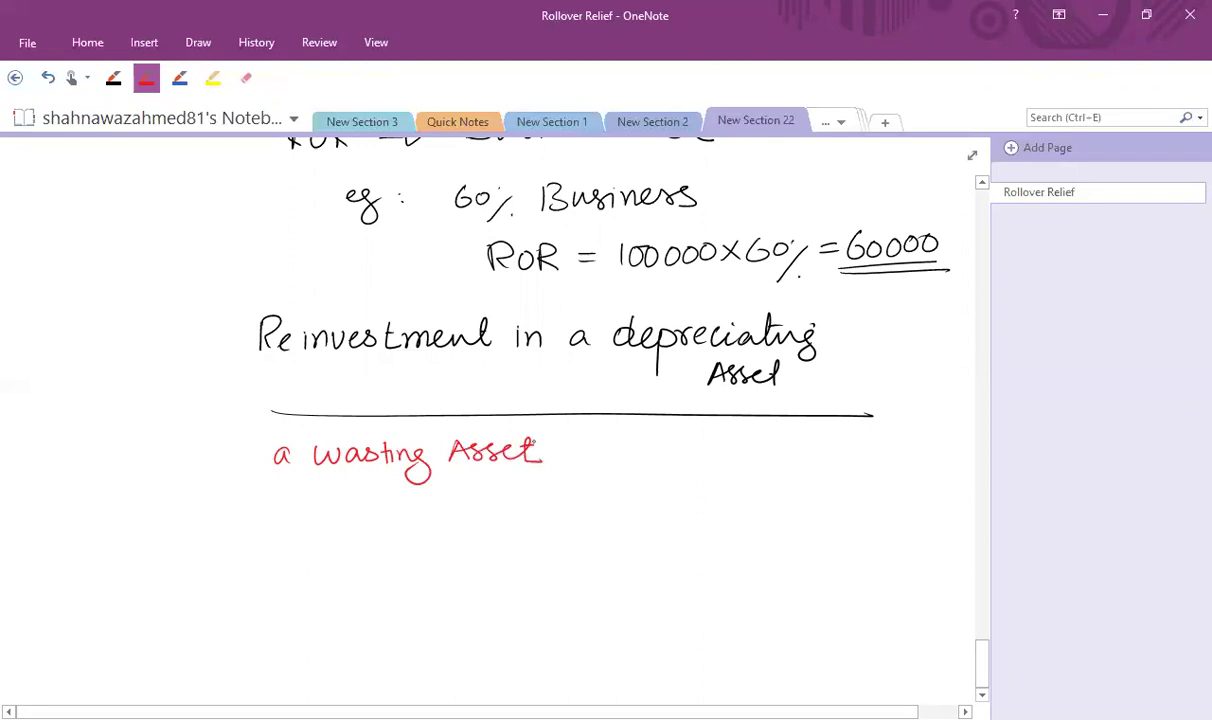
- Add "(50 years or less)" after "a wasting Asset" and put a dash in front of the line
mouse_move(575, 442)
mouse_down()
mouse_move(573, 485)
mouse_move(603, 444)
mouse_up()
mouse_move(617, 449)
mouse_down()
mouse_move(613, 463)
mouse_move(650, 446)
mouse_move(636, 494)
mouse_up()
mouse_move(664, 452)
mouse_down()
mouse_move(658, 460)
mouse_move(702, 446)
mouse_up()
mouse_move(716, 444)
mouse_down()
mouse_move(706, 460)
mouse_move(746, 449)
mouse_up()
mouse_move(756, 460)
mouse_down()
mouse_move(770, 448)
mouse_move(800, 458)
mouse_up()
mouse_move(814, 448)
mouse_down()
mouse_move(804, 460)
mouse_move(820, 460)
mouse_up()
drag(846, 436, 846, 467)
drag(218, 454, 245, 454)
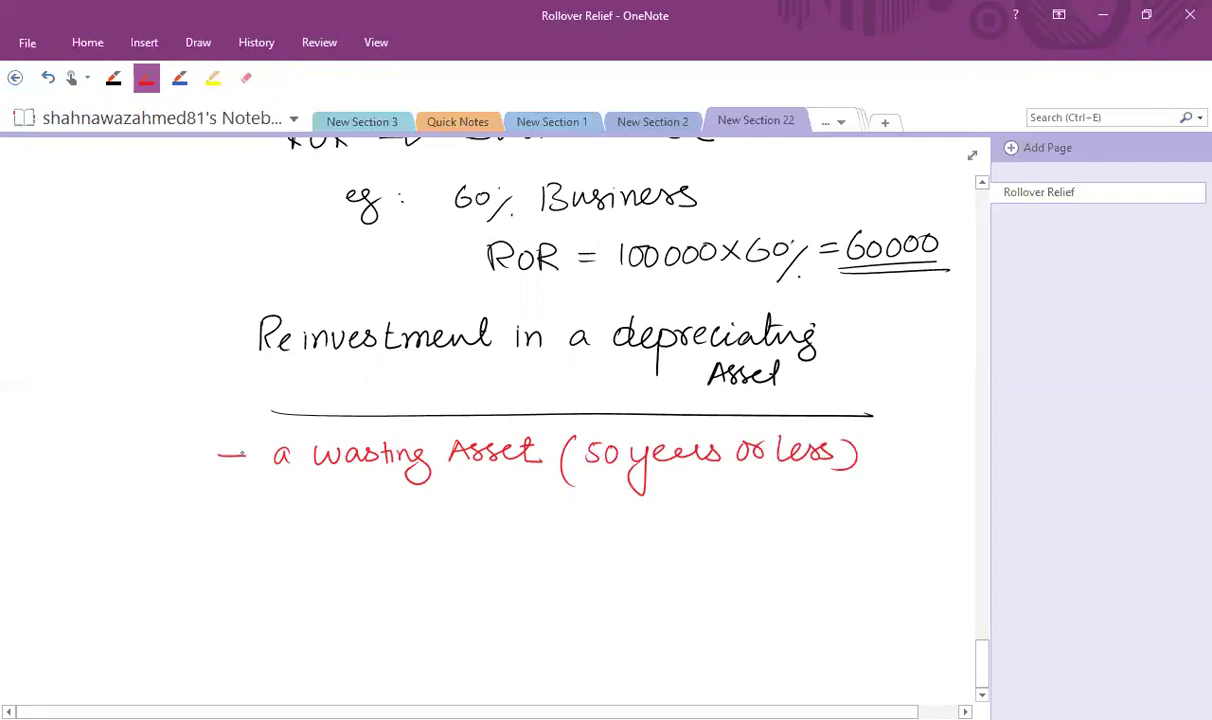
- Handwrite a second red dashed point reading "an asset that becomes wasting Asset"
drag(219, 520, 347, 525)
mouse_move(368, 510)
mouse_down()
mouse_move(362, 525)
mouse_move(403, 524)
mouse_up()
drag(396, 512, 452, 525)
mouse_move(458, 506)
mouse_down()
mouse_move(470, 524)
mouse_move(594, 526)
mouse_up()
drag(612, 514, 676, 524)
mouse_move(688, 514)
mouse_down()
mouse_move(682, 526)
mouse_move(748, 524)
mouse_up()
mouse_move(762, 512)
mouse_down()
mouse_move(758, 526)
mouse_move(780, 525)
mouse_up()
drag(770, 512, 802, 524)
mouse_move(808, 516)
mouse_down()
mouse_move(830, 524)
mouse_move(818, 538)
mouse_up()
mouse_move(298, 572)
mouse_down()
mouse_move(311, 553)
mouse_move(338, 570)
mouse_up()
drag(348, 558, 368, 570)
mouse_move(378, 550)
mouse_down()
mouse_move(380, 572)
mouse_move(388, 556)
mouse_up()
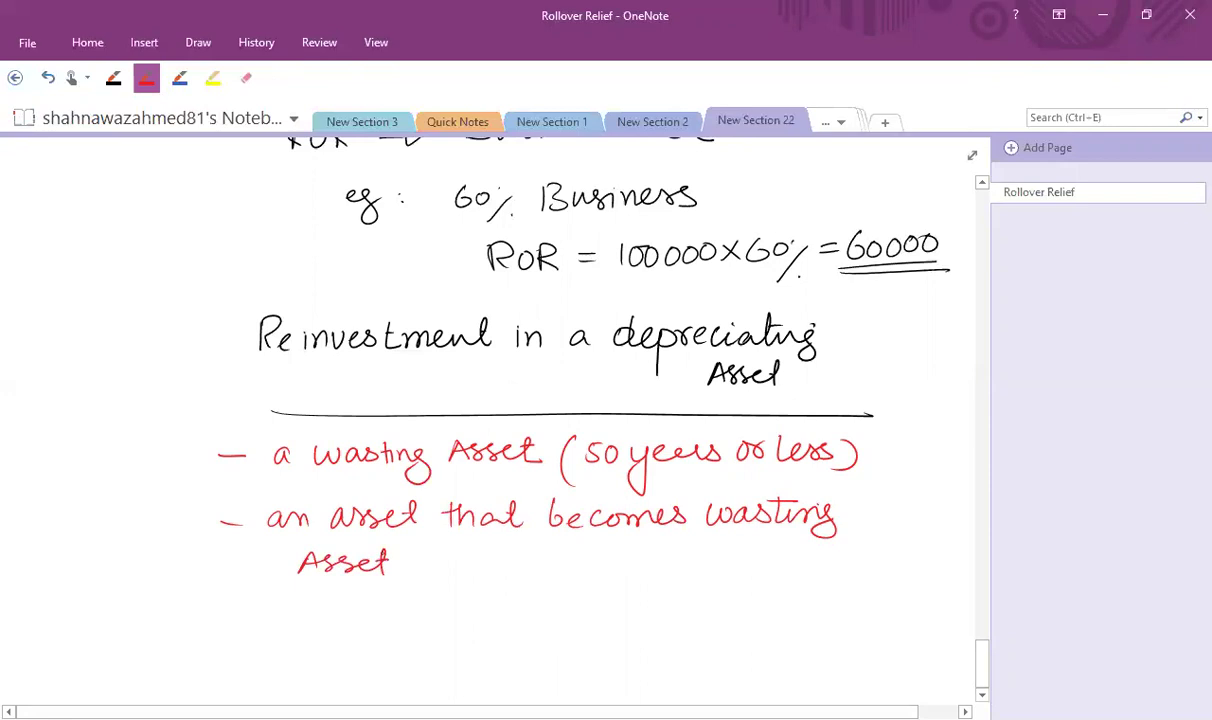
- Complete the second red point with the words "within 10 Years."
drag(420, 560, 438, 557)
mouse_move(445, 556)
mouse_down()
mouse_move(445, 572)
mouse_move(462, 572)
mouse_up()
mouse_move(467, 550)
mouse_down()
mouse_move(477, 572)
mouse_move(549, 573)
mouse_up()
drag(560, 558, 614, 570)
drag(626, 564, 651, 561)
drag(667, 557, 656, 573)
click(679, 572)
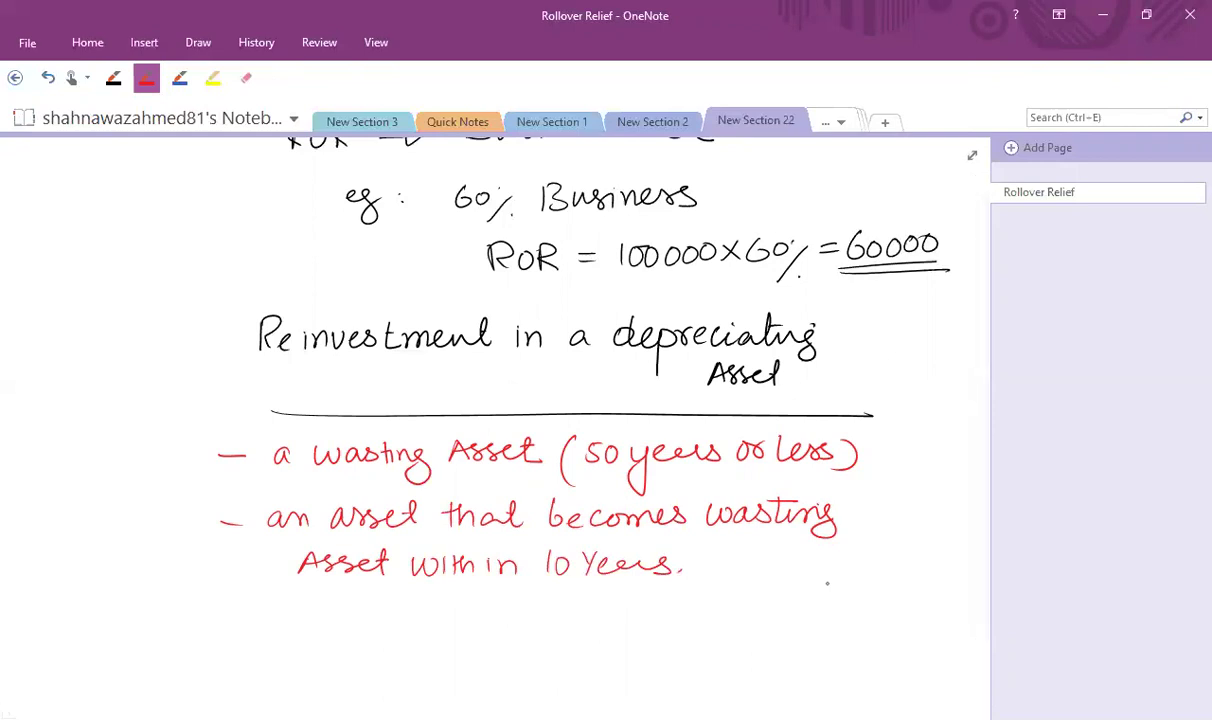
- Handwrite "Fixed Plant & Machinery" with the black pen below the red points
click(113, 77)
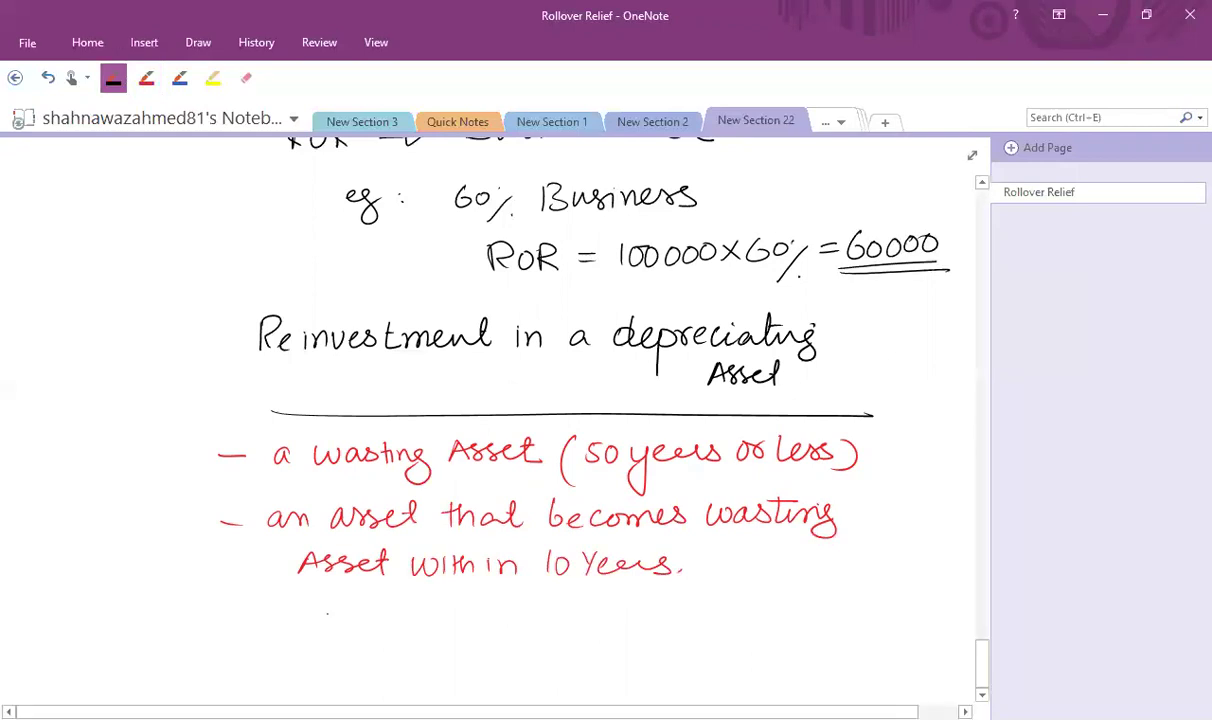
mouse_move(329, 616)
mouse_down()
mouse_move(329, 640)
mouse_move(345, 617)
mouse_up()
drag(330, 628, 343, 628)
mouse_move(349, 623)
mouse_down()
mouse_move(349, 638)
mouse_move(397, 637)
mouse_move(418, 614)
mouse_move(514, 636)
mouse_up()
drag(522, 612, 526, 636)
drag(512, 622, 656, 632)
drag(658, 626, 670, 628)
mouse_move(674, 630)
mouse_down()
mouse_move(738, 612)
mouse_move(752, 640)
mouse_up()
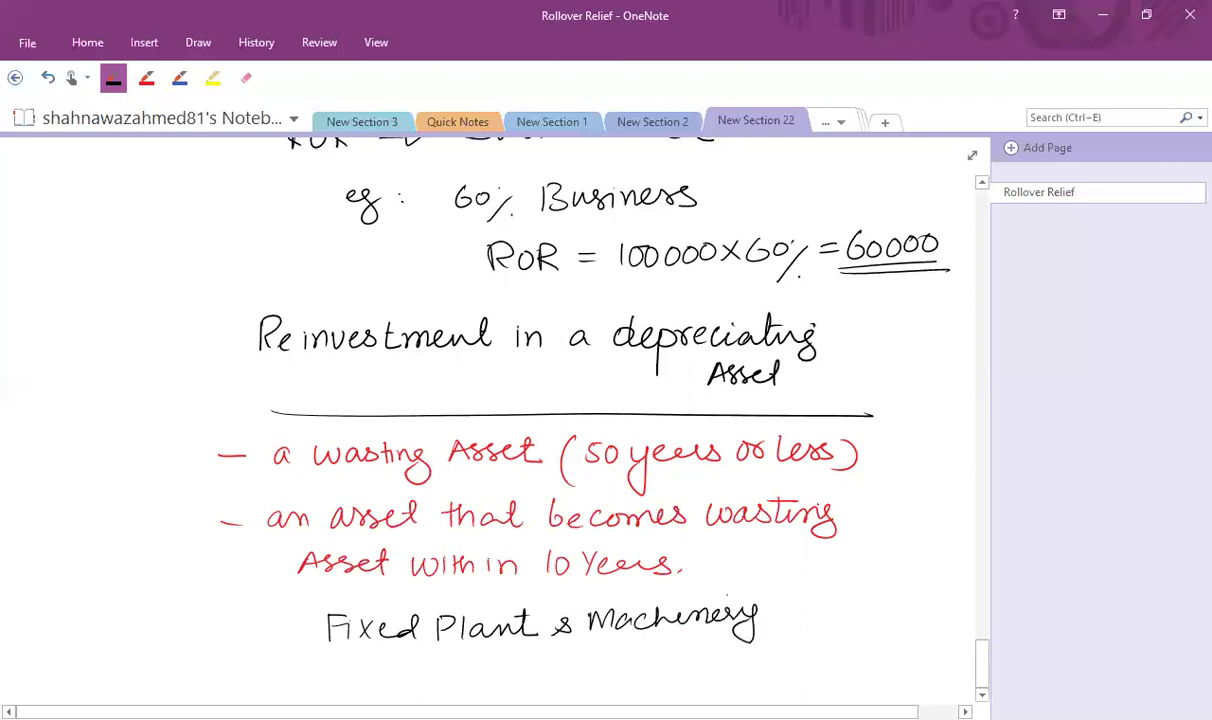
- Mark the plant and machinery line with a star and handwrite a second starred item, "lease hold land & Building"
drag(292, 633, 318, 631)
mouse_move(306, 620)
mouse_down()
mouse_move(304, 645)
mouse_move(316, 642)
mouse_up()
mouse_move(316, 622)
mouse_down()
mouse_move(296, 644)
mouse_move(320, 668)
mouse_move(305, 682)
mouse_up()
mouse_move(296, 658)
mouse_down()
mouse_move(318, 680)
mouse_move(298, 680)
mouse_up()
click(323, 672)
mouse_move(349, 655)
mouse_down()
mouse_move(348, 676)
mouse_move(389, 676)
mouse_up()
mouse_move(403, 664)
mouse_down()
mouse_move(393, 675)
mouse_move(420, 675)
mouse_up()
mouse_move(441, 655)
mouse_down()
mouse_move(440, 675)
mouse_move(452, 676)
mouse_up()
mouse_move(468, 662)
mouse_down()
mouse_move(481, 676)
mouse_move(497, 665)
mouse_up()
mouse_move(501, 655)
mouse_down()
mouse_move(500, 676)
mouse_move(529, 676)
mouse_up()
drag(549, 664, 625, 676)
mouse_move(648, 655)
mouse_down()
mouse_move(647, 674)
mouse_move(700, 676)
mouse_up()
drag(712, 665, 717, 676)
drag(724, 666, 745, 700)
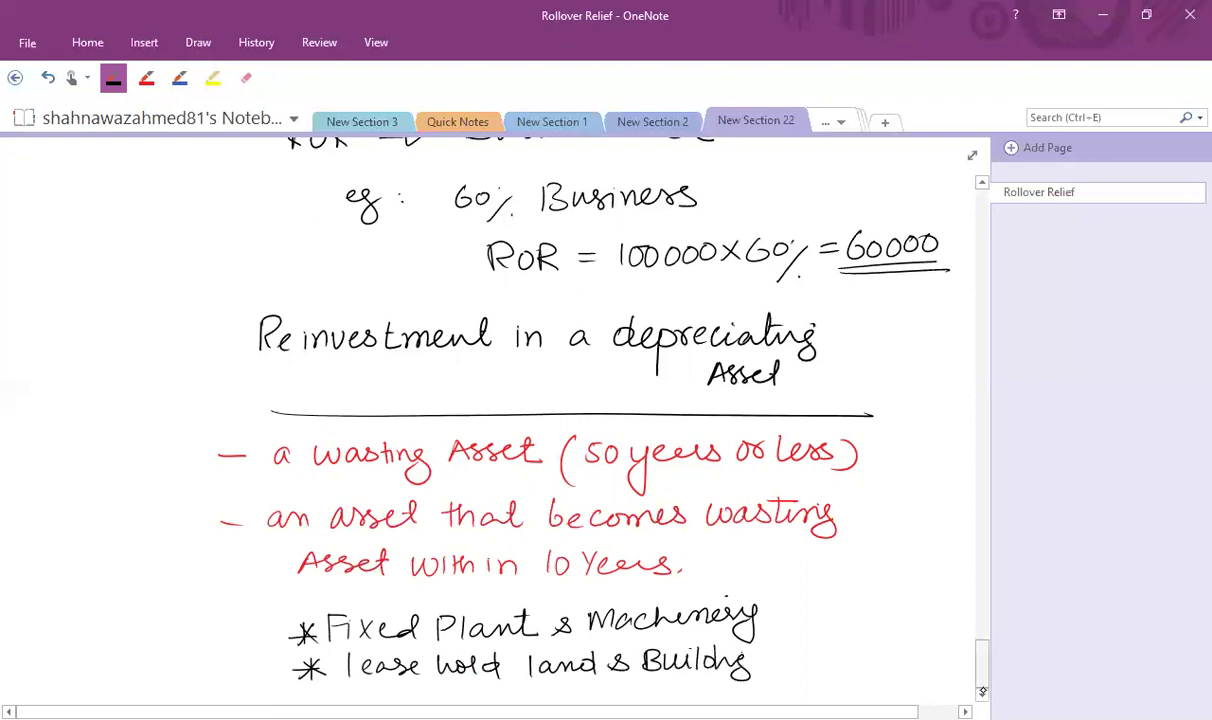
- Extend the leasehold land and building item with "60 years or less" followed by a dash
scroll(600, 420, down, 3)
mouse_move(787, 471)
mouse_down()
mouse_move(781, 488)
mouse_move(799, 475)
mouse_up()
mouse_move(810, 474)
mouse_down()
mouse_move(830, 474)
mouse_move(818, 522)
mouse_up()
drag(842, 481, 858, 486)
drag(870, 477, 872, 487)
drag(877, 487, 893, 488)
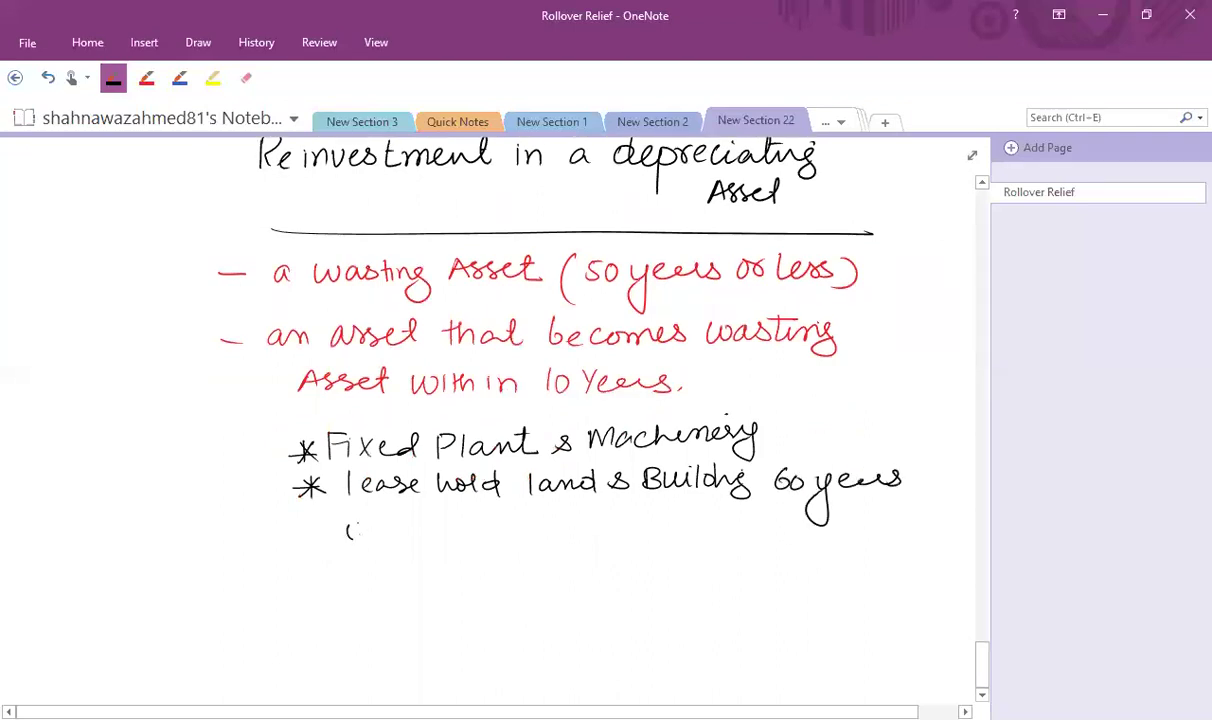
drag(350, 524, 356, 538)
drag(366, 524, 434, 540)
mouse_move(447, 528)
mouse_down()
mouse_move(441, 542)
mouse_move(458, 543)
mouse_up()
drag(482, 537, 510, 536)
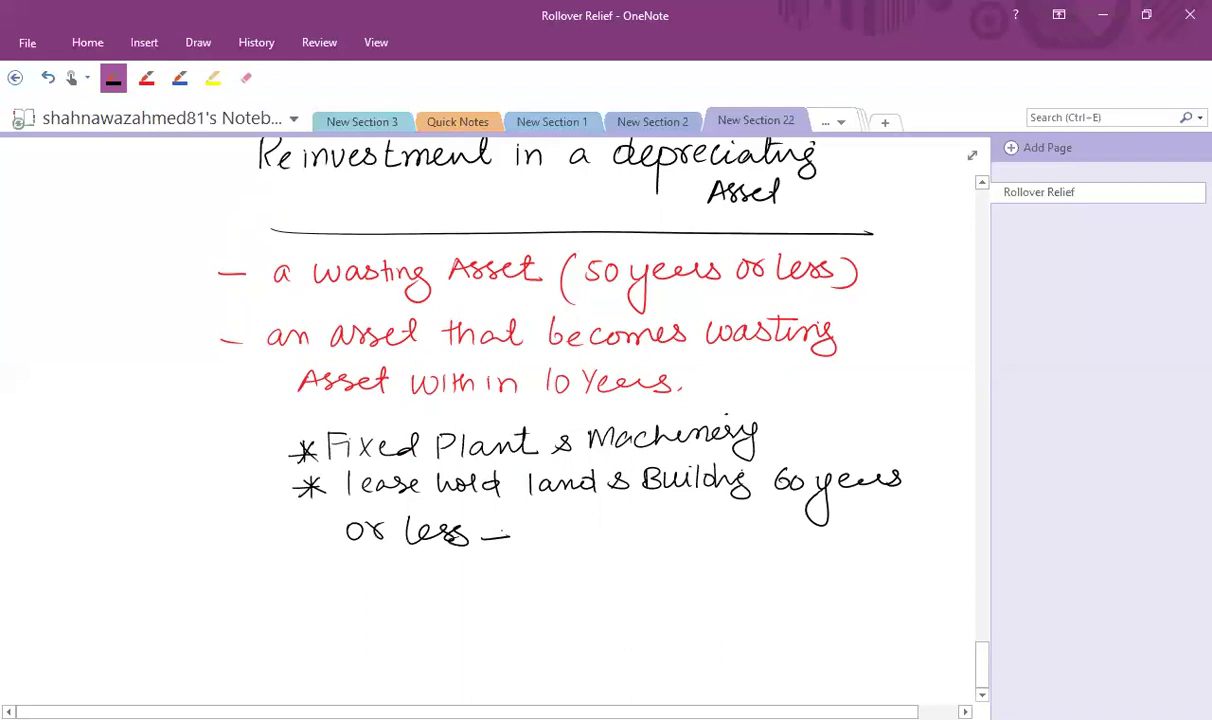
- Handwrite "Capital Gain — No Rollover" followed by an arrow below the leasehold item
scroll(930, 630, down, 3)
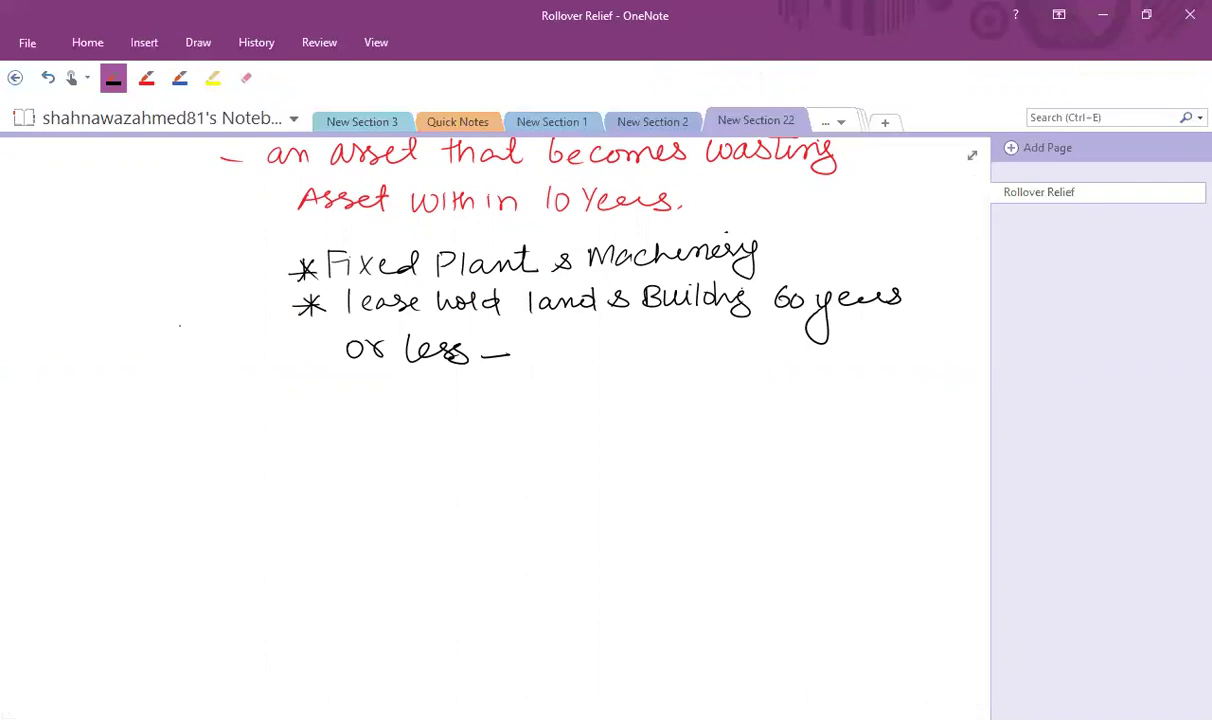
mouse_move(249, 420)
mouse_down()
mouse_move(243, 446)
mouse_move(268, 443)
mouse_move(271, 458)
mouse_move(306, 440)
mouse_move(305, 404)
mouse_move(332, 442)
mouse_up()
drag(334, 440, 411, 440)
mouse_move(417, 430)
mouse_down()
mouse_move(440, 438)
mouse_move(600, 414)
mouse_move(604, 436)
mouse_up()
click(429, 418)
drag(612, 422, 624, 432)
mouse_move(633, 404)
mouse_down()
mouse_move(632, 432)
mouse_move(664, 418)
mouse_up()
drag(668, 425, 758, 424)
click(738, 410)
mouse_move(756, 408)
mouse_down()
mouse_move(760, 432)
mouse_move(766, 407)
mouse_up()
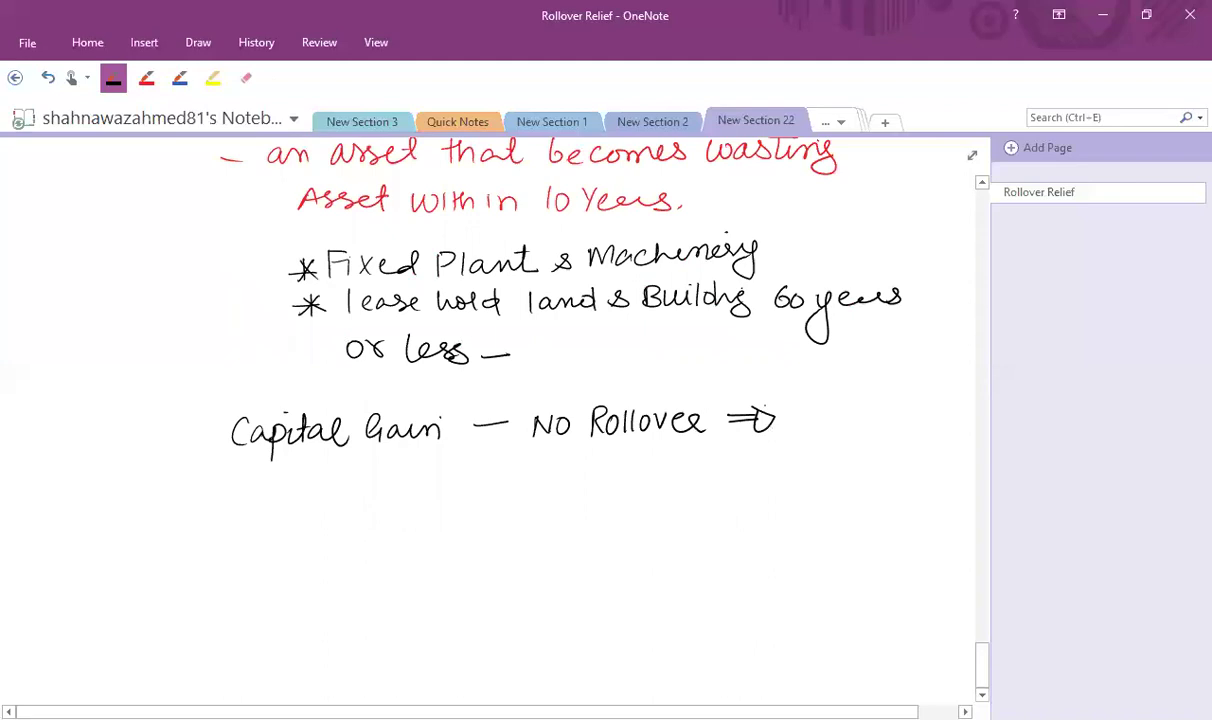
- Handwrite the dashed point "Gain is deferred — frozen" under the capital gain line
mouse_move(199, 449)
mouse_down()
mouse_move(209, 489)
mouse_move(256, 500)
mouse_move(381, 497)
mouse_move(422, 474)
mouse_move(450, 525)
mouse_move(490, 484)
mouse_move(652, 472)
mouse_move(660, 495)
mouse_up()
mouse_move(670, 484)
mouse_down()
mouse_move(688, 485)
mouse_move(658, 466)
mouse_move(722, 464)
mouse_up()
drag(726, 478, 762, 488)
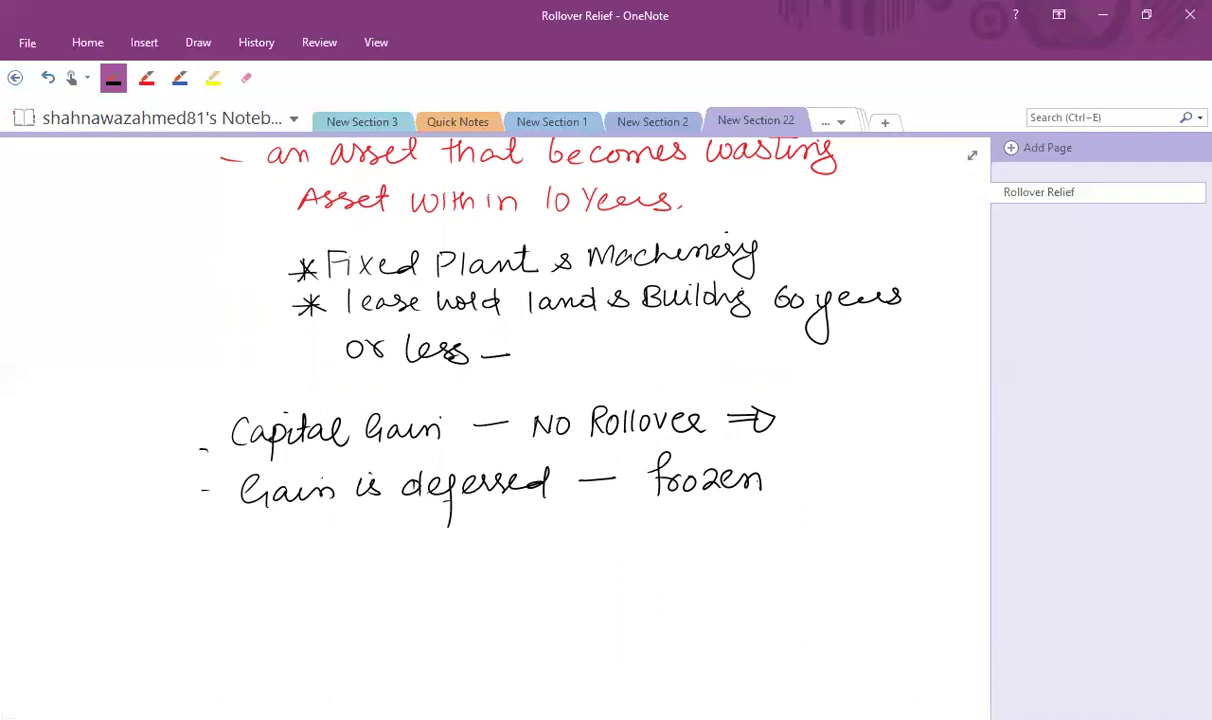
- Handwrite the dashed point "Become taxed at the earliest of" under the deferred gain point
mouse_move(208, 540)
mouse_down()
mouse_move(428, 545)
mouse_move(440, 527)
mouse_move(460, 546)
mouse_move(545, 532)
mouse_move(553, 553)
mouse_move(600, 553)
mouse_move(620, 552)
mouse_move(632, 528)
mouse_up()
mouse_move(650, 522)
mouse_down()
mouse_move(656, 548)
mouse_move(830, 540)
mouse_up()
mouse_move(838, 518)
mouse_down()
mouse_move(838, 545)
mouse_move(862, 528)
mouse_up()
scroll(930, 640, down, 4)
drag(896, 344, 907, 388)
- Handwrite the first listed event, "i, the disposal of depreciating Asset", below the earliest-of line
drag(252, 430, 252, 447)
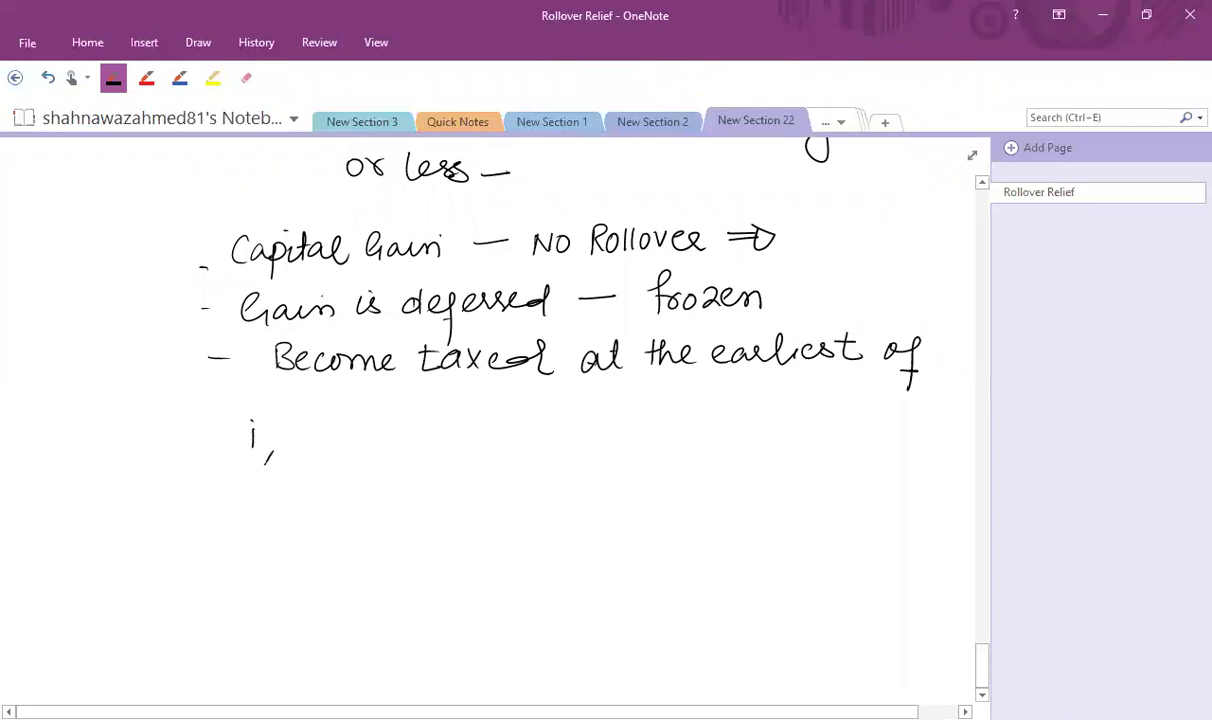
mouse_move(323, 424)
mouse_down()
mouse_move(322, 447)
mouse_move(337, 434)
mouse_up()
mouse_move(332, 424)
mouse_down()
mouse_move(352, 448)
mouse_move(397, 429)
mouse_move(405, 442)
mouse_up()
drag(418, 428, 428, 442)
mouse_move(447, 428)
mouse_down()
mouse_move(447, 470)
mouse_move(462, 438)
mouse_move(496, 441)
mouse_up()
mouse_move(518, 432)
mouse_down()
mouse_move(566, 431)
mouse_move(587, 470)
mouse_up()
mouse_move(630, 430)
mouse_down()
mouse_move(621, 446)
mouse_move(658, 447)
mouse_move(661, 472)
mouse_up()
drag(664, 433, 696, 430)
drag(700, 440, 718, 445)
drag(731, 432, 734, 446)
mouse_move(735, 424)
mouse_down()
mouse_move(797, 458)
mouse_move(838, 428)
mouse_up()
mouse_move(852, 418)
mouse_down()
mouse_move(846, 437)
mouse_move(860, 437)
mouse_up()
drag(872, 430, 896, 436)
drag(885, 422, 908, 420)
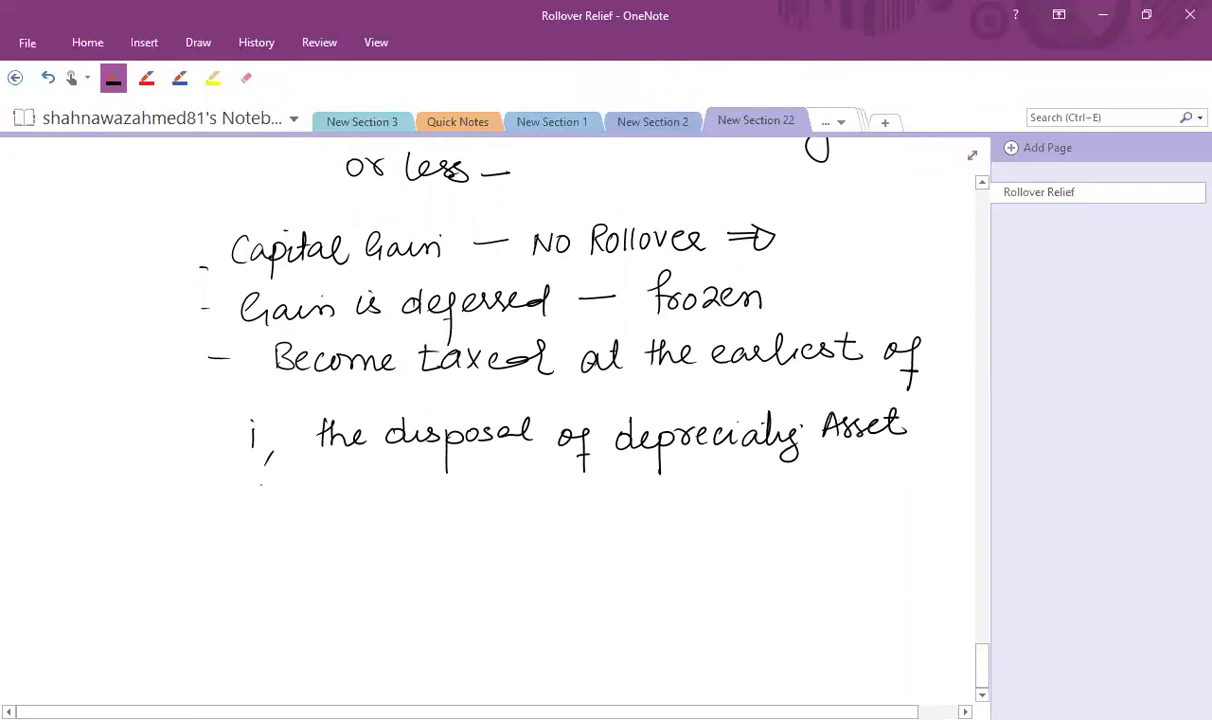
- Handwrite the second listed event, "2, the depreciating Asset ceases to be used", below the first
drag(250, 480, 281, 503)
mouse_move(327, 474)
mouse_down()
mouse_move(326, 500)
mouse_move(336, 483)
mouse_up()
mouse_move(342, 474)
mouse_down()
mouse_move(352, 500)
mouse_move(398, 484)
mouse_move(408, 496)
mouse_up()
mouse_move(414, 488)
mouse_down()
mouse_move(436, 491)
mouse_move(437, 520)
mouse_up()
drag(441, 484, 493, 498)
mouse_move(506, 486)
mouse_down()
mouse_move(508, 497)
mouse_move(542, 497)
mouse_up()
drag(548, 488, 568, 497)
mouse_move(578, 484)
mouse_down()
mouse_move(572, 515)
mouse_move(644, 498)
mouse_up()
mouse_move(660, 484)
mouse_down()
mouse_move(656, 498)
mouse_move(680, 497)
mouse_up()
mouse_move(688, 474)
mouse_down()
mouse_move(690, 498)
mouse_move(700, 481)
mouse_move(768, 496)
mouse_up()
mouse_move(786, 486)
mouse_down()
mouse_move(788, 497)
mouse_move(818, 496)
mouse_up()
mouse_move(830, 484)
mouse_down()
mouse_move(824, 497)
mouse_move(860, 495)
mouse_move(868, 480)
mouse_up()
drag(879, 482, 878, 484)
mouse_move(344, 515)
mouse_down()
mouse_move(357, 542)
mouse_move(486, 536)
mouse_move(488, 555)
mouse_up()
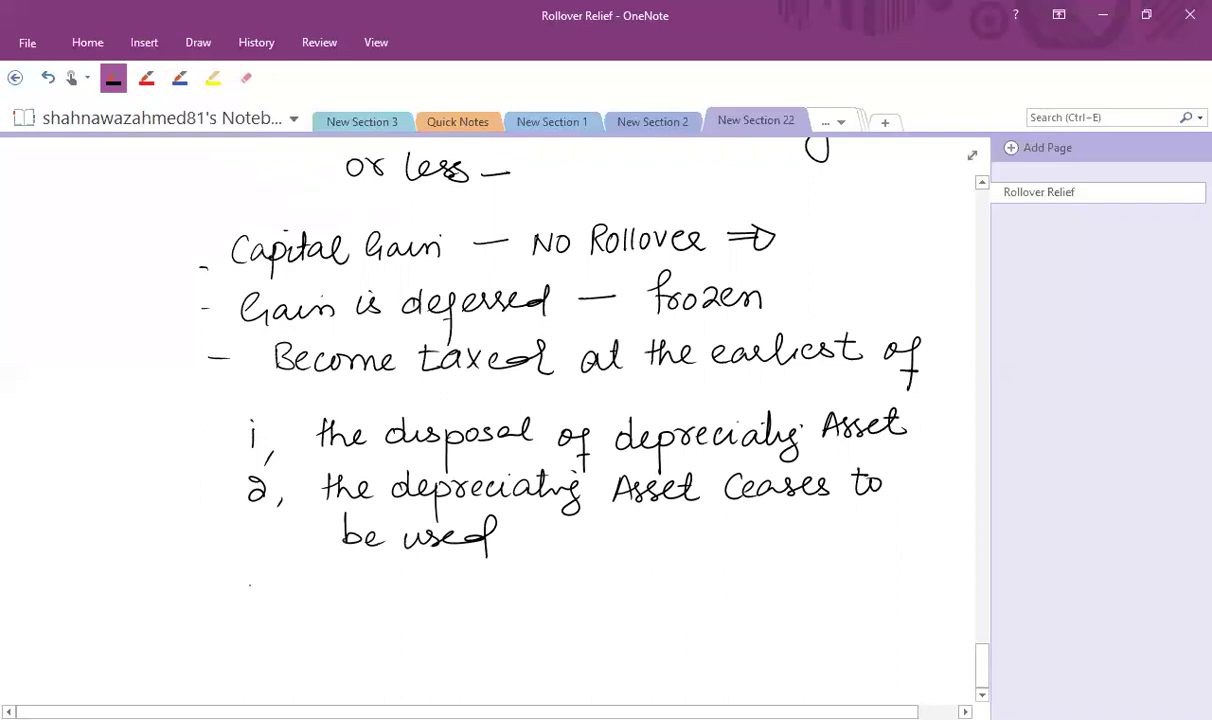
- Handwrite the third listed event, "3, 10 Years From the date of Acquisition of depreciating Asset", below the second
mouse_move(246, 582)
mouse_down()
mouse_move(250, 604)
mouse_move(282, 610)
mouse_up()
mouse_move(324, 580)
mouse_down()
mouse_move(323, 600)
mouse_move(344, 584)
mouse_move(382, 600)
mouse_up()
drag(393, 592, 488, 598)
mouse_move(488, 577)
mouse_down()
mouse_move(537, 597)
mouse_move(594, 596)
mouse_move(599, 582)
mouse_up()
mouse_move(601, 576)
mouse_down()
mouse_move(612, 597)
mouse_move(690, 596)
mouse_up()
mouse_move(708, 575)
mouse_down()
mouse_move(710, 595)
mouse_move(716, 581)
mouse_up()
drag(718, 589, 788, 581)
mouse_move(347, 649)
mouse_down()
mouse_move(391, 648)
mouse_move(408, 665)
mouse_move(428, 648)
mouse_move(473, 646)
mouse_up()
mouse_move(491, 634)
mouse_down()
mouse_move(488, 646)
mouse_move(552, 650)
mouse_move(598, 622)
mouse_move(626, 664)
mouse_move(656, 630)
mouse_move(776, 660)
mouse_move(818, 628)
mouse_move(880, 636)
mouse_up()
- Handwrite the starred heading "Partial Reinvestment & Non Business Use ⇒" in red ink below the list of events
scroll(930, 650, down, 4)
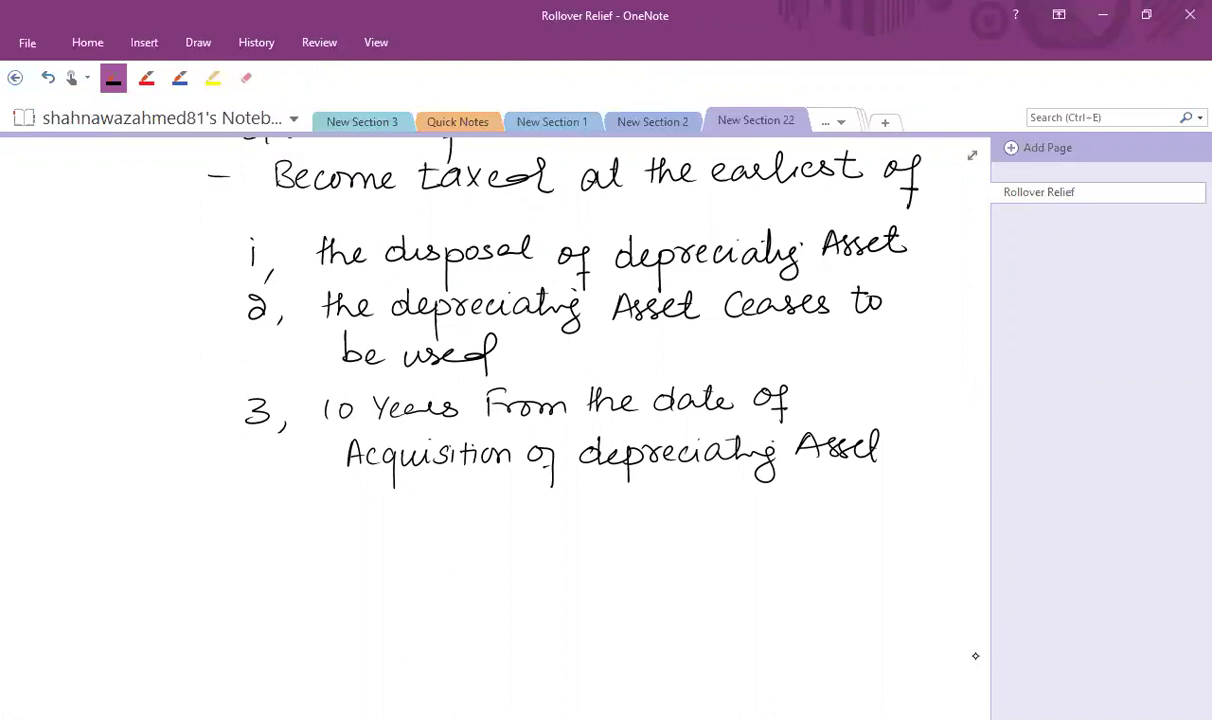
click(146, 77)
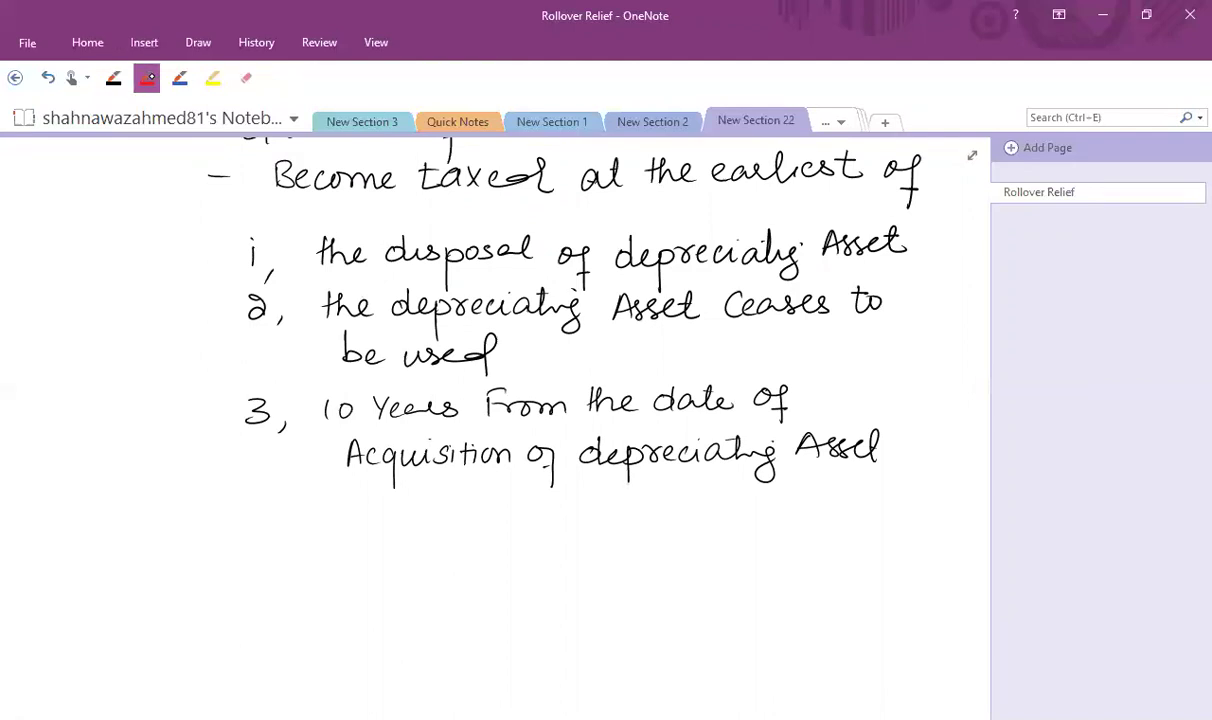
mouse_move(164, 549)
mouse_down()
mouse_move(199, 549)
mouse_move(185, 568)
mouse_up()
mouse_move(197, 537)
mouse_down()
mouse_move(172, 565)
mouse_move(230, 568)
mouse_move(232, 556)
mouse_up()
mouse_move(248, 541)
mouse_down()
mouse_move(264, 565)
mouse_move(373, 567)
mouse_up()
drag(372, 536, 393, 566)
mouse_move(399, 559)
mouse_down()
mouse_move(450, 566)
mouse_move(458, 546)
mouse_up()
drag(462, 556, 482, 562)
mouse_move(505, 538)
mouse_down()
mouse_move(510, 563)
mouse_move(520, 547)
mouse_move(598, 565)
mouse_up()
mouse_move(603, 538)
mouse_down()
mouse_move(606, 566)
mouse_move(613, 547)
mouse_up()
mouse_move(658, 540)
mouse_down()
mouse_move(644, 554)
mouse_move(662, 565)
mouse_up()
mouse_move(687, 542)
mouse_down()
mouse_move(688, 558)
mouse_move(716, 540)
mouse_up()
drag(716, 540, 759, 555)
mouse_move(784, 535)
mouse_down()
mouse_move(786, 552)
mouse_move(907, 546)
mouse_up()
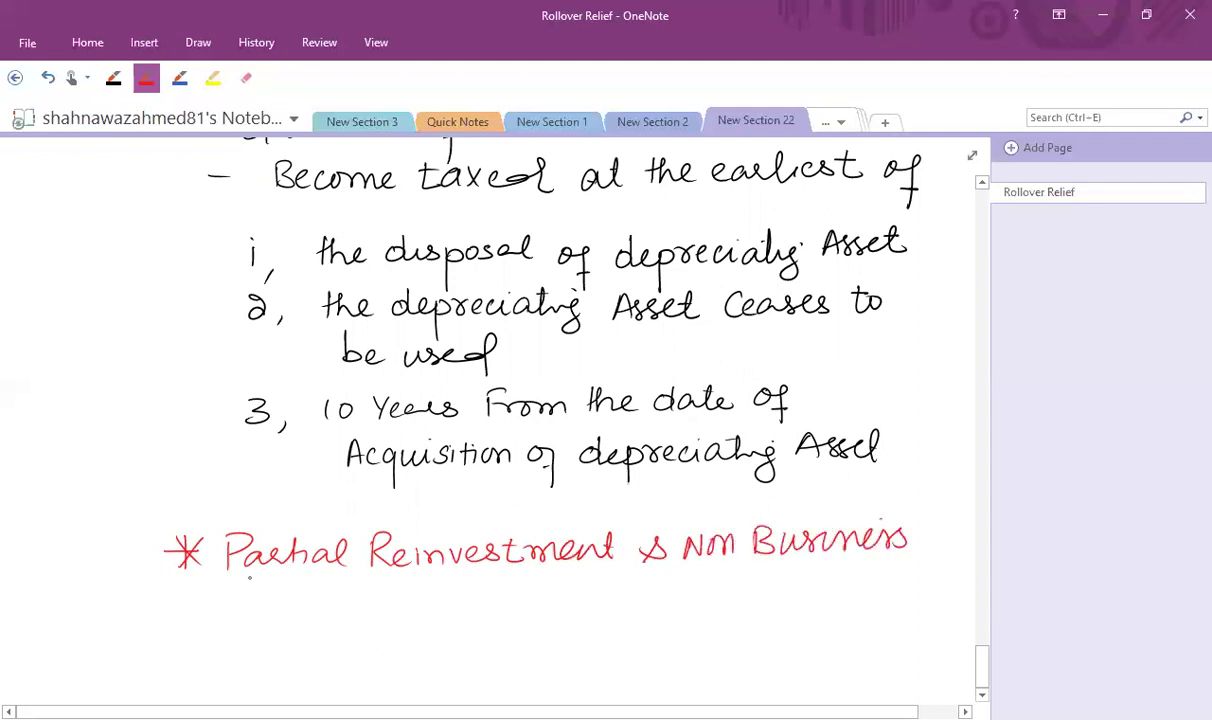
mouse_move(240, 598)
mouse_down()
mouse_move(258, 621)
mouse_move(380, 600)
mouse_up()
mouse_move(349, 609)
mouse_down()
mouse_move(381, 608)
mouse_move(377, 618)
mouse_up()
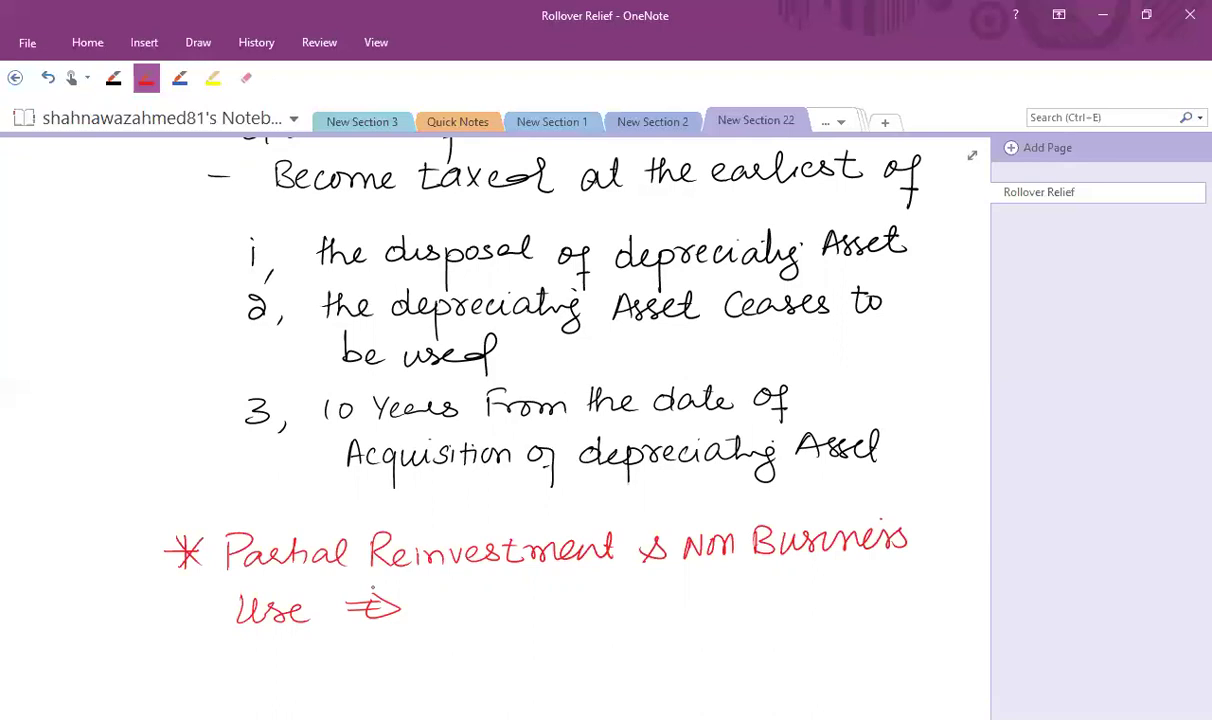
- Handwrite the heading "Question" in black ink below the red heading and underline it twice
scroll(372, 589, down, 5)
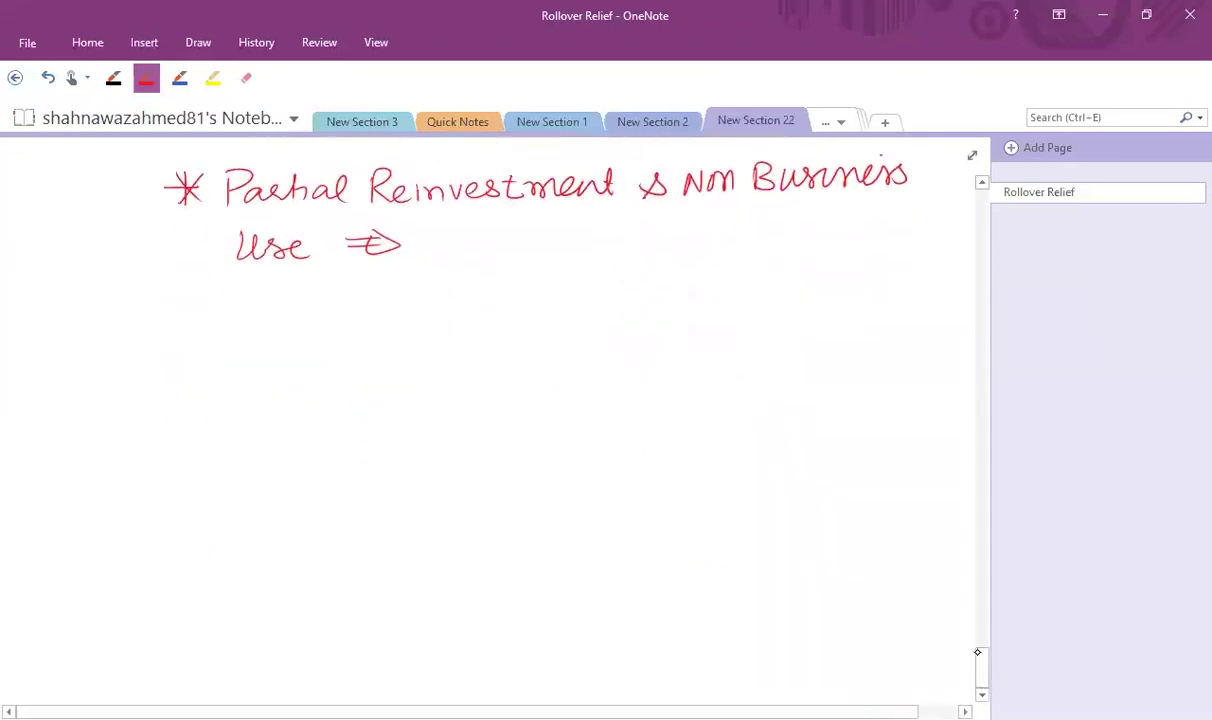
click(113, 77)
drag(200, 327, 207, 353)
mouse_move(213, 333)
mouse_down()
mouse_move(236, 344)
mouse_move(277, 313)
mouse_move(292, 330)
mouse_move(271, 354)
mouse_up()
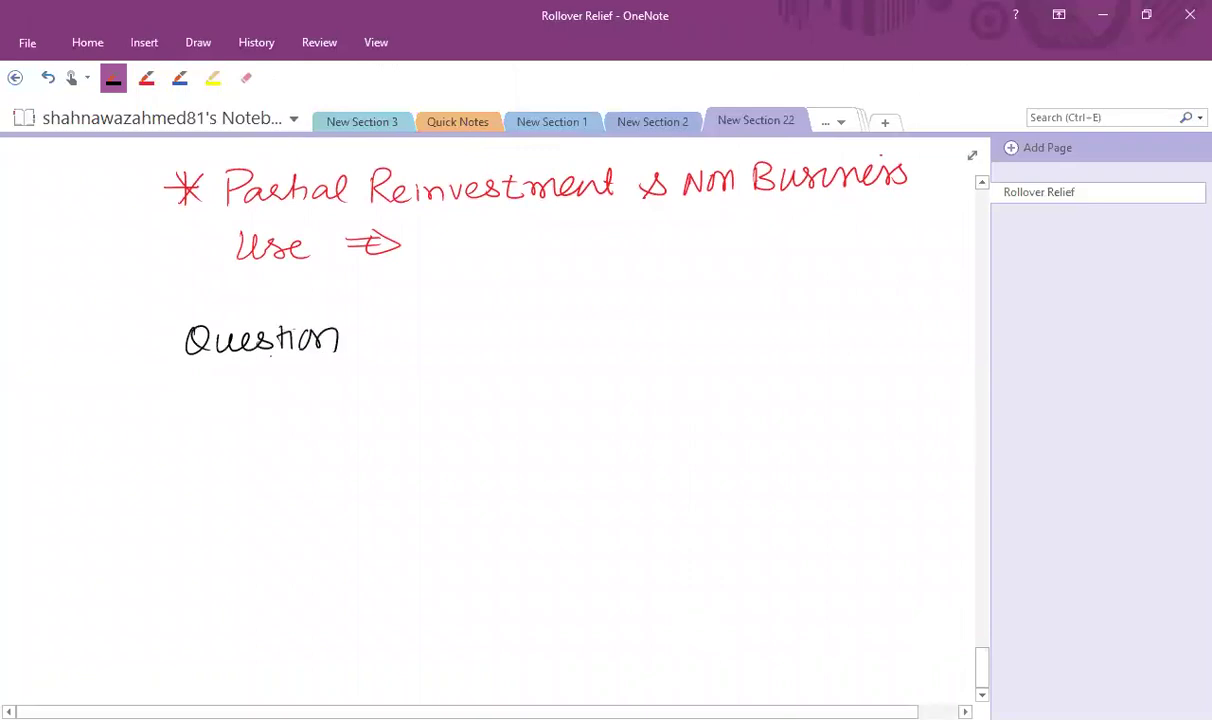
mouse_move(187, 364)
mouse_down()
mouse_move(350, 360)
mouse_move(347, 372)
mouse_up()
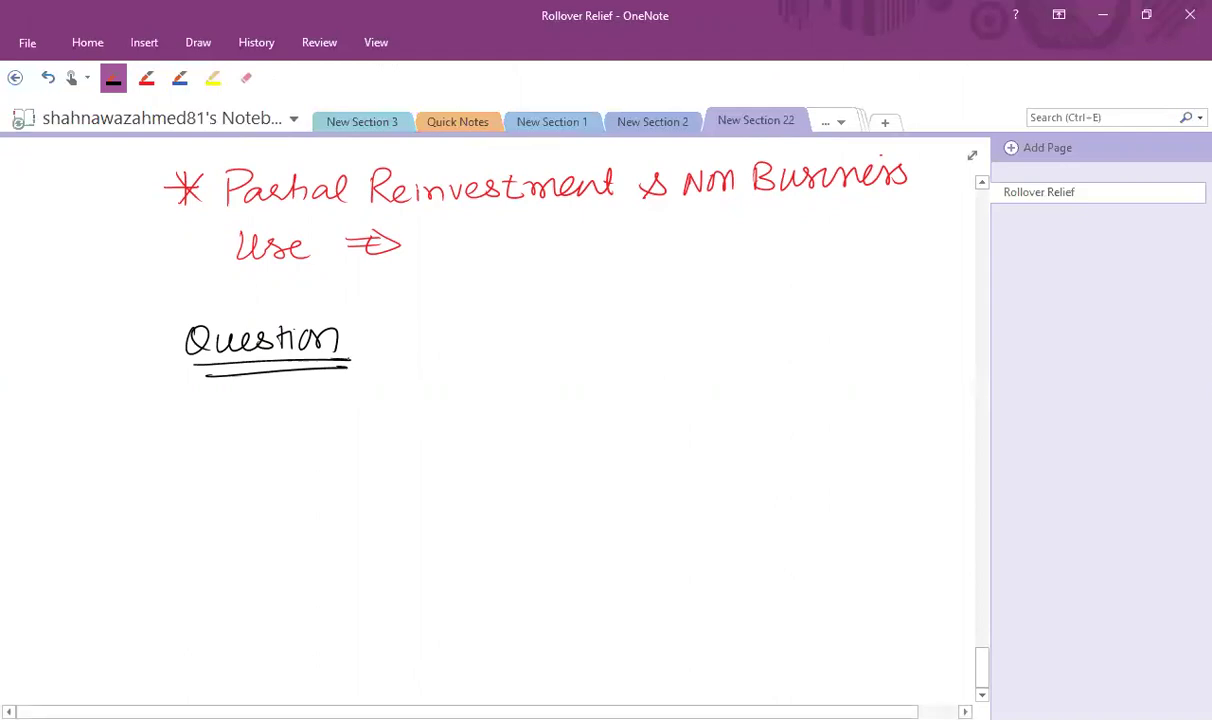
- Handwrite the question's opening sentence, "Asset was sold at a price of 70000 –", under the Question heading
mouse_move(335, 391)
mouse_down()
mouse_move(327, 418)
mouse_move(345, 418)
mouse_up()
mouse_move(330, 408)
mouse_down()
mouse_move(377, 414)
mouse_move(433, 390)
mouse_move(467, 413)
mouse_move(500, 392)
mouse_move(521, 412)
mouse_up()
mouse_move(544, 400)
mouse_down()
mouse_move(530, 412)
mouse_move(594, 399)
mouse_move(604, 412)
mouse_up()
mouse_move(626, 400)
mouse_down()
mouse_move(632, 412)
mouse_move(734, 412)
mouse_move(753, 433)
mouse_move(795, 395)
mouse_move(801, 411)
mouse_up()
mouse_move(813, 400)
mouse_down()
mouse_move(811, 412)
mouse_move(827, 410)
mouse_up()
click(817, 389)
mouse_move(330, 442)
mouse_down()
mouse_move(344, 470)
mouse_move(455, 448)
mouse_up()
drag(476, 446, 514, 455)
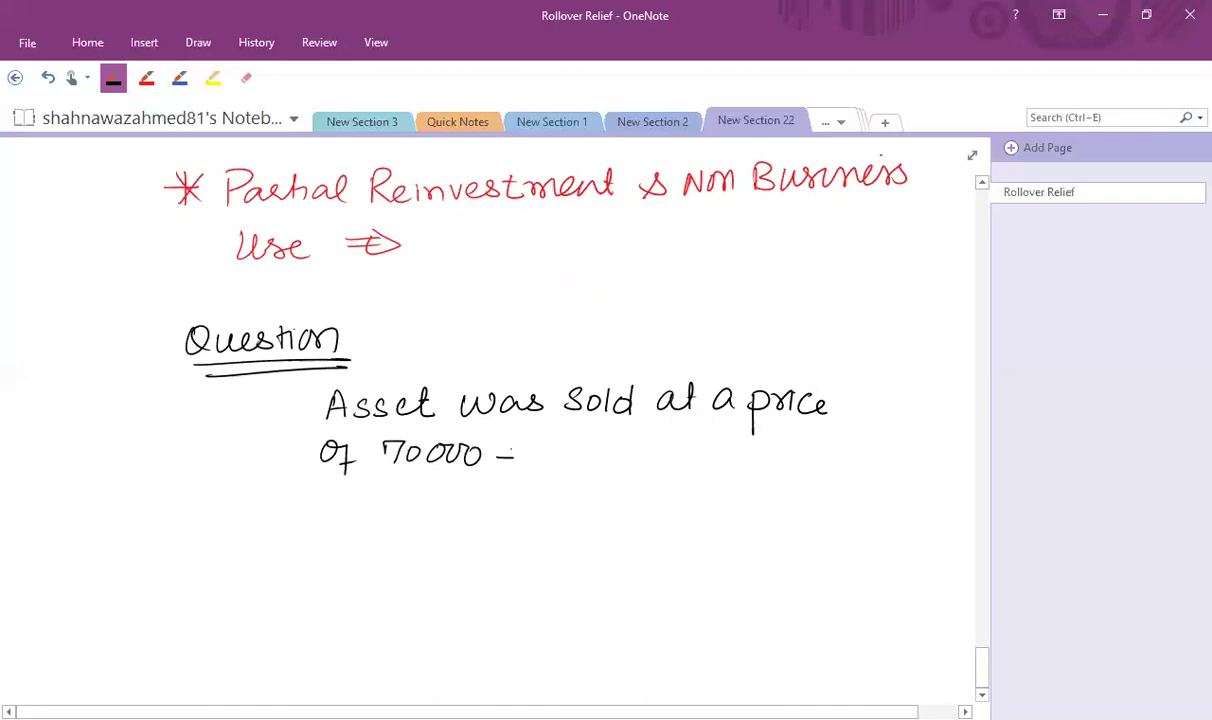
- Handwrite "Fixed plant & Machinery at" on a new line below the sale price
mouse_move(347, 492)
mouse_down()
mouse_move(347, 520)
mouse_move(367, 491)
mouse_up()
drag(348, 505, 372, 518)
drag(378, 501, 390, 518)
mouse_move(390, 501)
mouse_down()
mouse_move(378, 518)
mouse_move(408, 515)
mouse_up()
drag(424, 506, 456, 532)
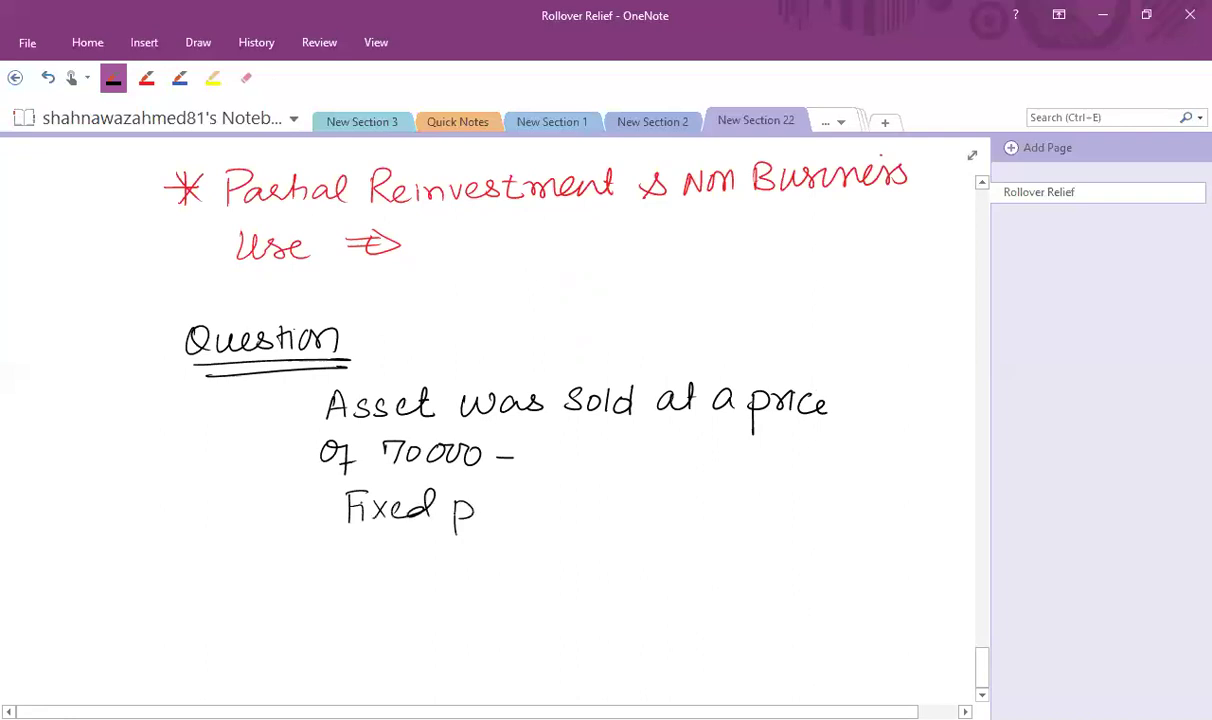
mouse_move(480, 490)
mouse_down()
mouse_move(481, 518)
mouse_move(539, 517)
mouse_up()
drag(527, 498, 592, 514)
mouse_move(607, 494)
mouse_down()
mouse_move(608, 512)
mouse_move(635, 510)
mouse_up()
drag(648, 505, 666, 509)
mouse_move(676, 486)
mouse_down()
mouse_move(689, 509)
mouse_move(732, 506)
mouse_up()
mouse_move(736, 498)
mouse_down()
mouse_move(753, 497)
mouse_move(763, 526)
mouse_up()
mouse_move(818, 490)
mouse_down()
mouse_move(808, 500)
mouse_move(845, 504)
mouse_up()
drag(826, 487, 852, 486)
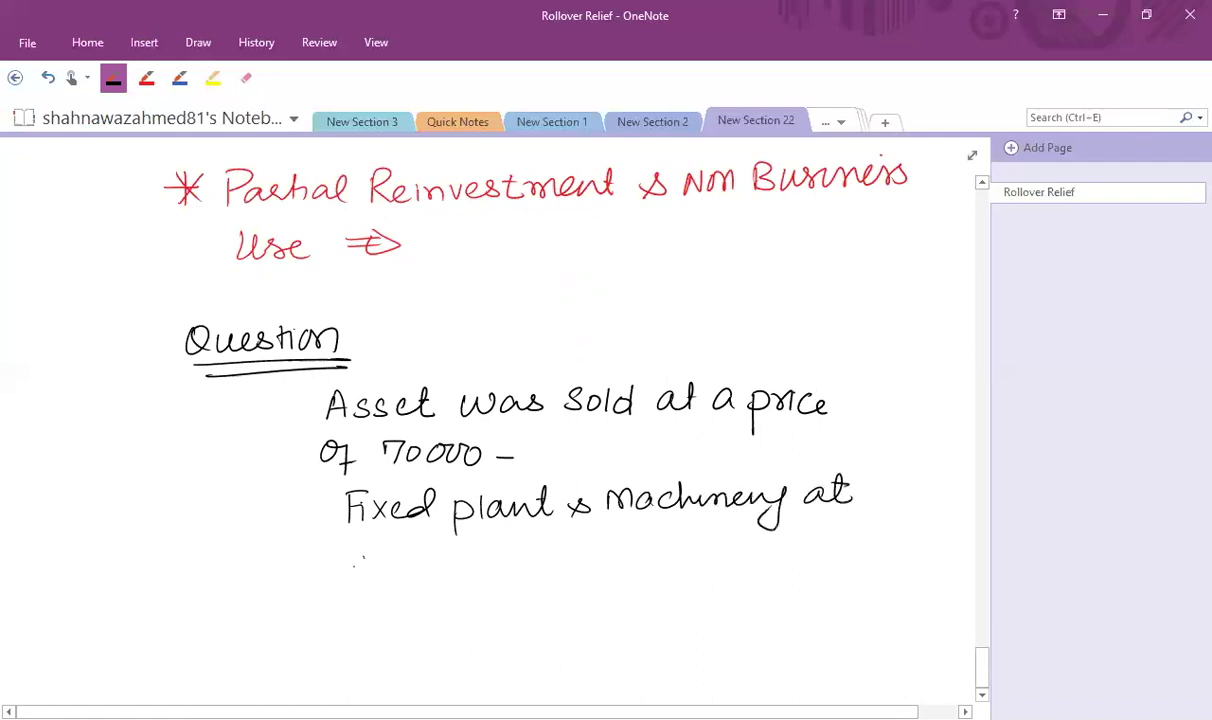
- Continue the plant and machinery sentence on the next line with "at cost of 120,000 on 15 Aug 14"
drag(368, 552, 369, 569)
mouse_move(380, 542)
mouse_down()
mouse_move(383, 569)
mouse_move(392, 554)
mouse_up()
mouse_move(440, 546)
mouse_down()
mouse_move(428, 567)
mouse_move(462, 556)
mouse_up()
mouse_move(478, 553)
mouse_down()
mouse_move(470, 566)
mouse_move(491, 567)
mouse_up()
mouse_move(482, 553)
mouse_down()
mouse_move(537, 549)
mouse_move(556, 578)
mouse_up()
drag(550, 556, 624, 559)
drag(632, 543, 638, 544)
mouse_move(656, 556)
mouse_down()
mouse_move(651, 568)
mouse_move(694, 544)
mouse_up()
drag(713, 541, 711, 544)
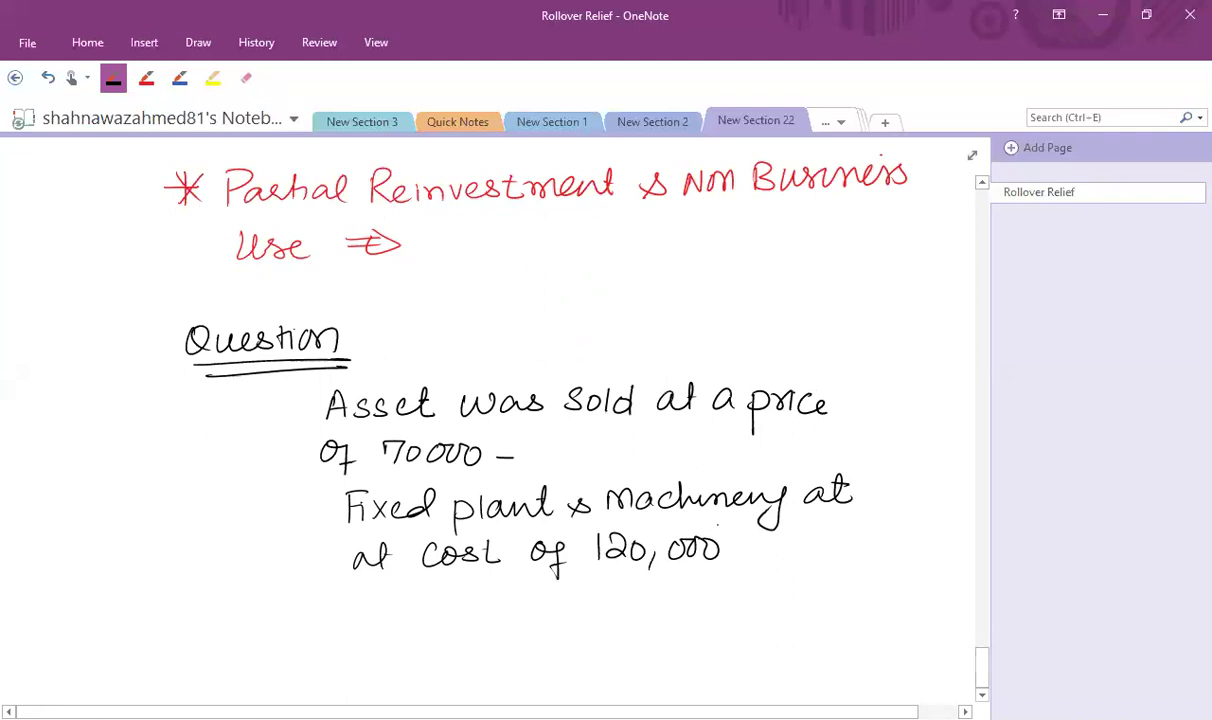
drag(750, 542, 789, 554)
mouse_move(806, 536)
mouse_down()
mouse_move(800, 555)
mouse_move(830, 535)
mouse_move(838, 566)
mouse_up()
mouse_move(842, 548)
mouse_down()
mouse_move(864, 572)
mouse_move(906, 550)
mouse_up()
drag(901, 538, 902, 562)
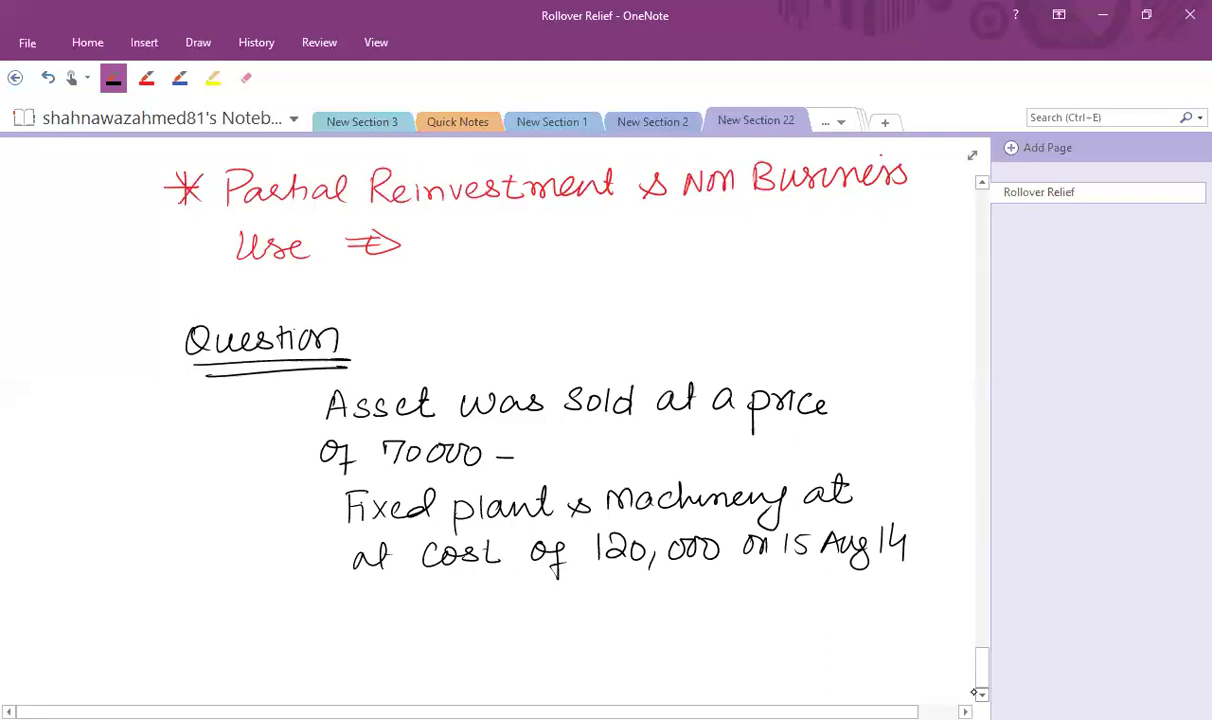
- Handwrite "Chargeable Gain of 15000 –" below the plant and machinery cost line
scroll(980, 670, down, 4)
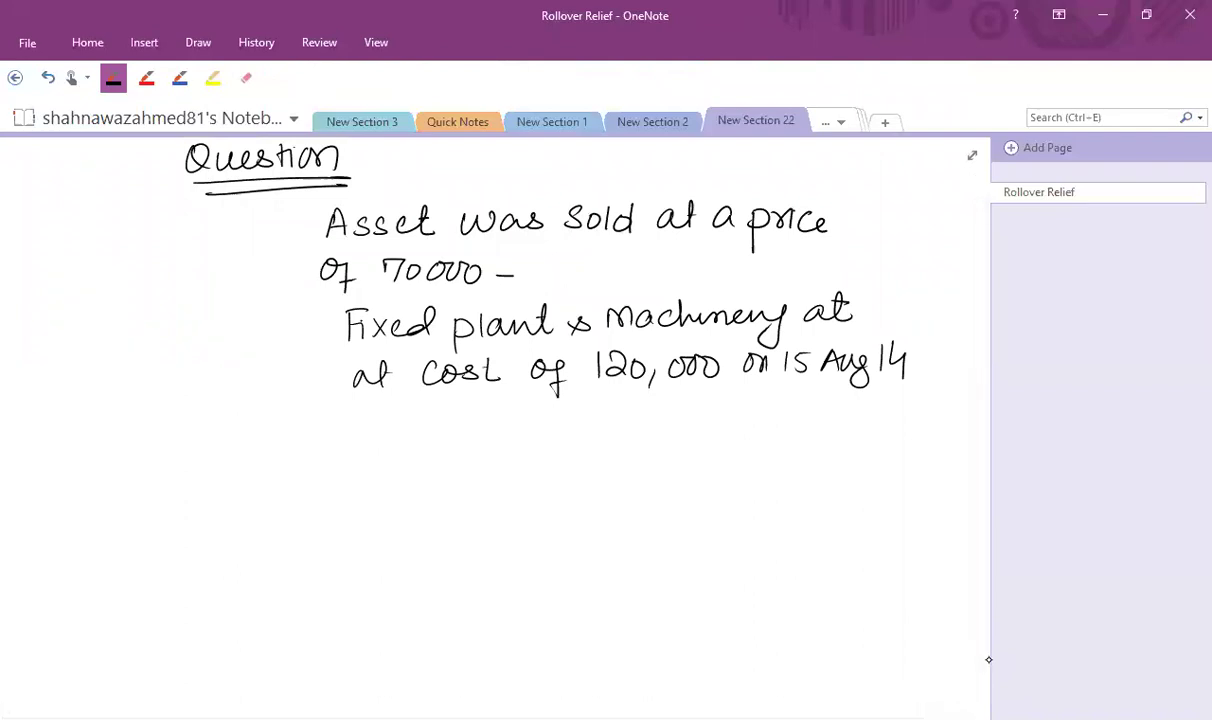
drag(370, 417, 368, 440)
mouse_move(380, 412)
mouse_down()
mouse_move(392, 440)
mouse_move(418, 412)
mouse_move(432, 465)
mouse_move(482, 440)
mouse_up()
mouse_move(490, 412)
mouse_down()
mouse_move(500, 438)
mouse_move(682, 421)
mouse_up()
mouse_move(700, 412)
mouse_down()
mouse_move(692, 452)
mouse_move(705, 429)
mouse_up()
mouse_move(733, 412)
mouse_down()
mouse_move(735, 431)
mouse_move(768, 418)
mouse_move(857, 428)
mouse_up()
click(834, 428)
click(848, 428)
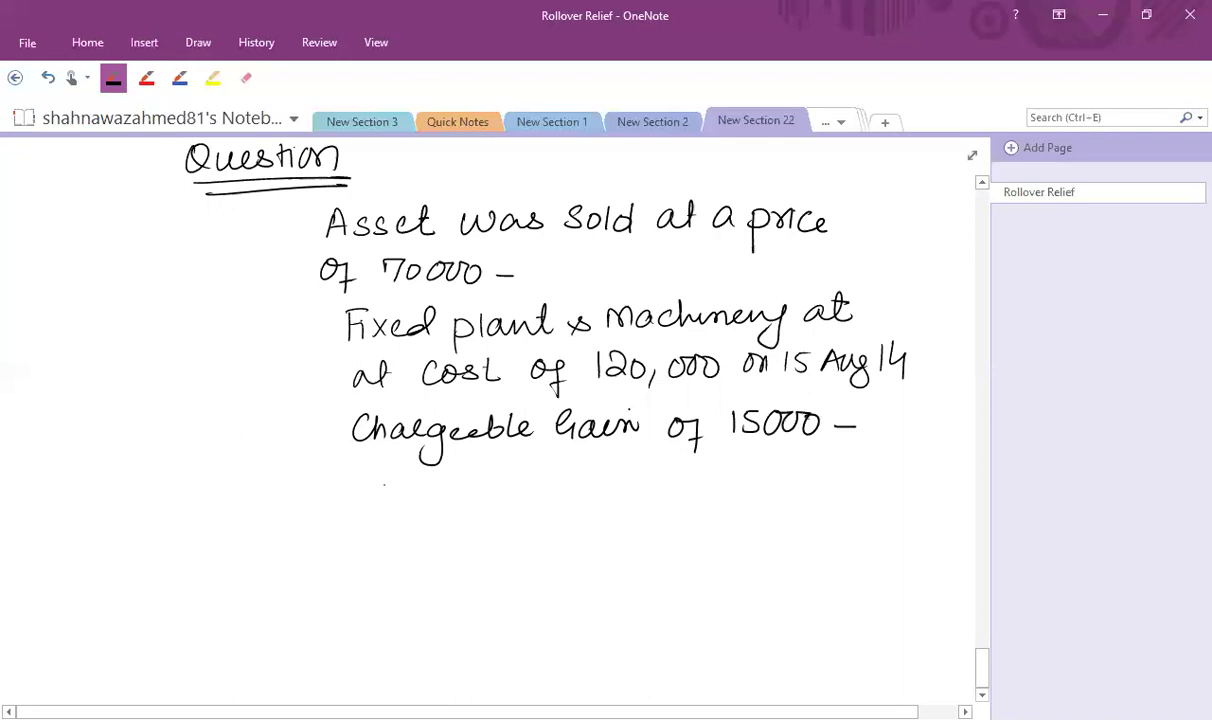
- Handwrite "Deferred Gain is 15000 (Frozen)" below the chargeable gain line
mouse_move(364, 479)
mouse_down()
mouse_move(366, 502)
mouse_move(401, 497)
mouse_up()
mouse_move(415, 481)
mouse_down()
mouse_move(409, 530)
mouse_move(417, 490)
mouse_move(690, 497)
mouse_move(727, 478)
mouse_up()
mouse_move(745, 476)
mouse_down()
mouse_move(797, 515)
mouse_move(818, 492)
mouse_move(873, 479)
mouse_move(906, 504)
mouse_up()
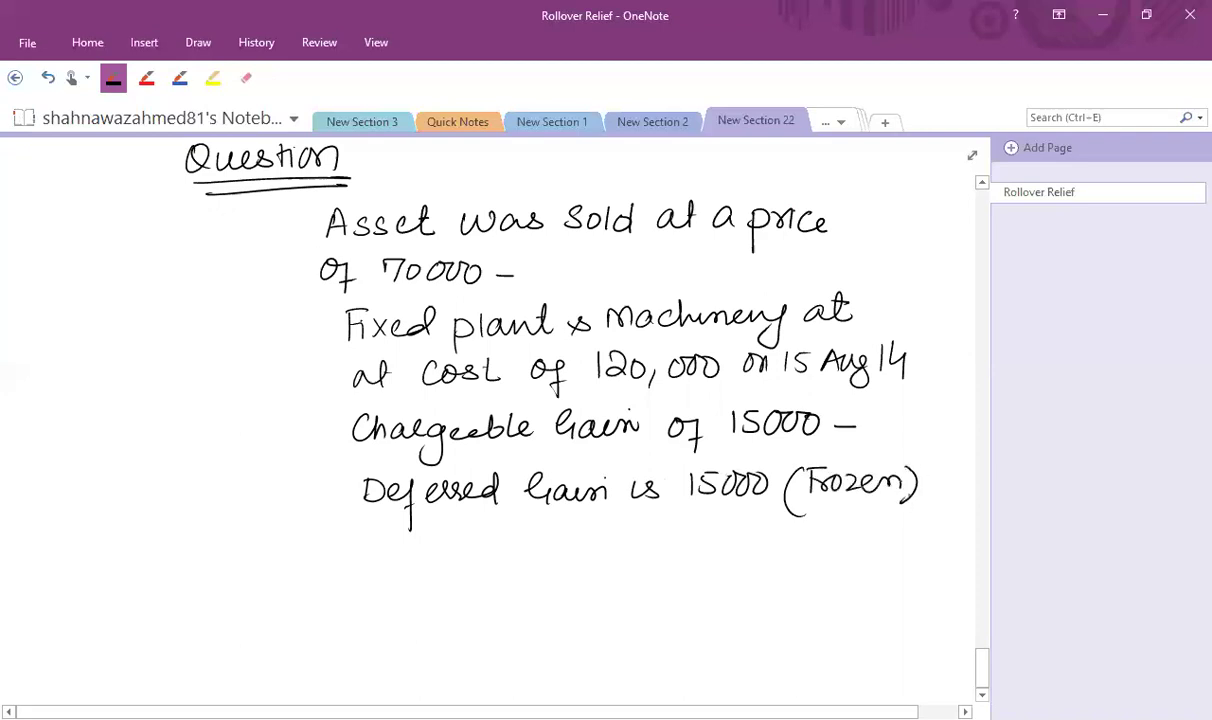